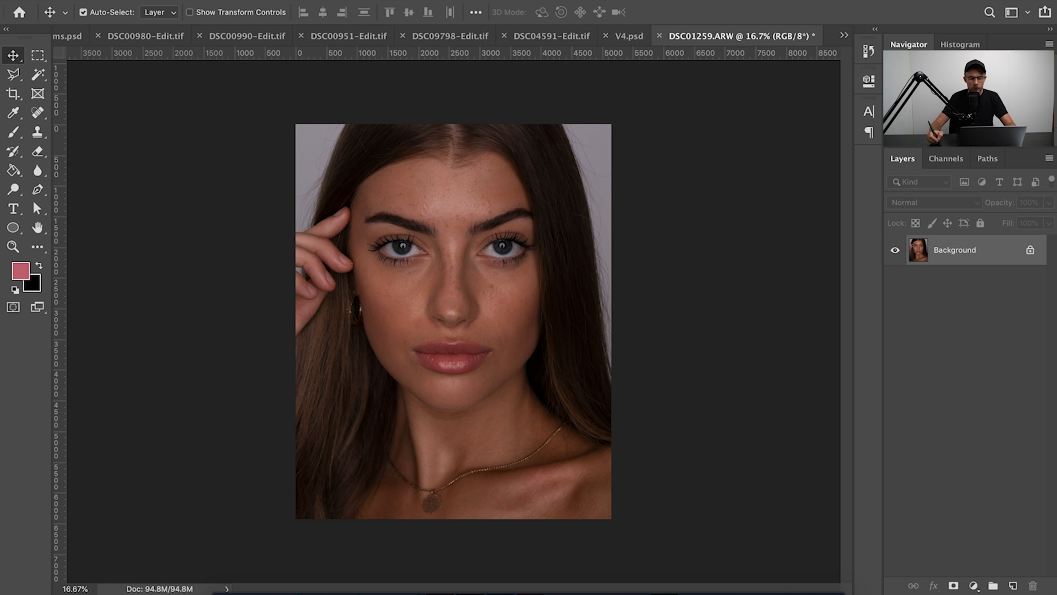
# Open the Camera Raw Filter on the portrait's background layer and apply the automatic tone adjustments.
pyautogui.click(358, 0)
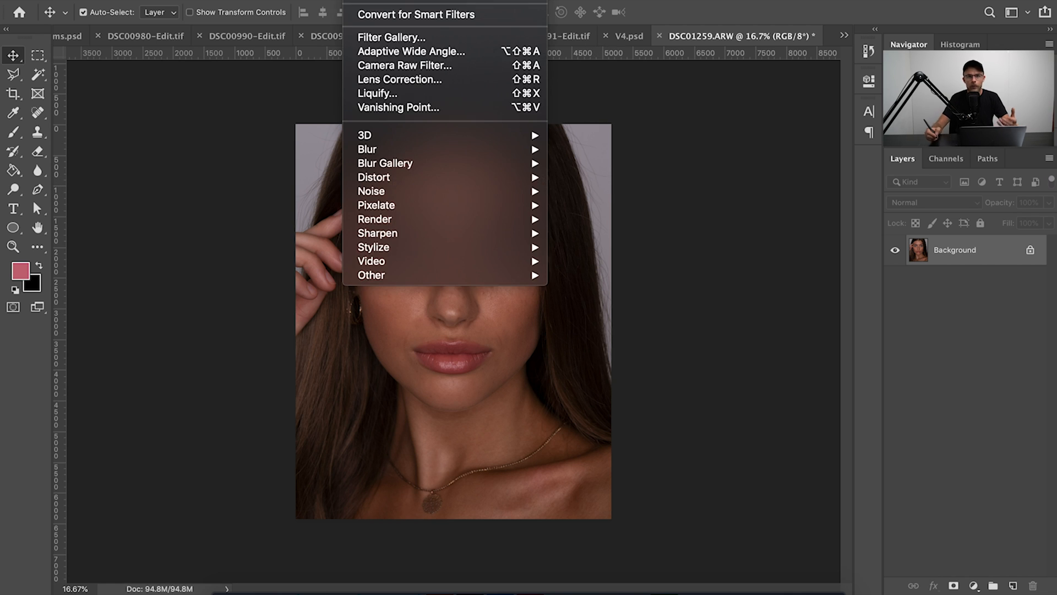
pyautogui.click(388, 66)
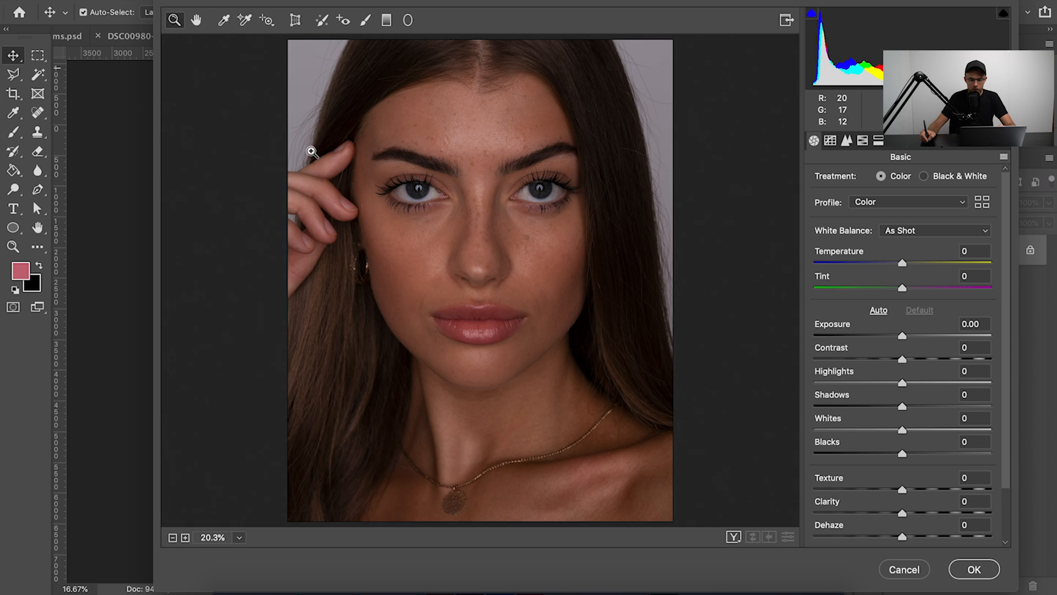
pyautogui.click(878, 311)
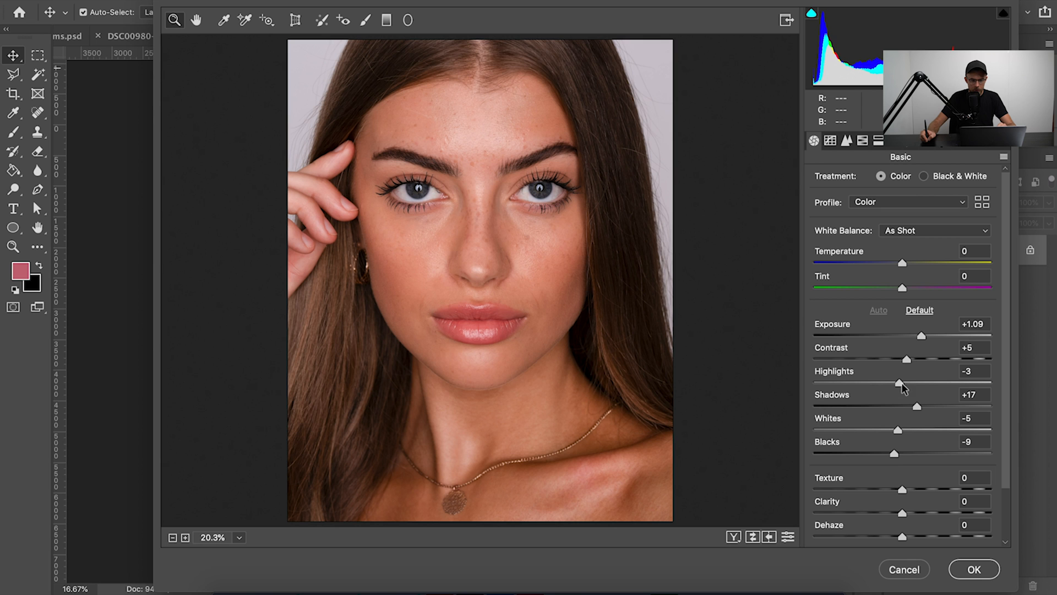
# Set Exposure to +1.05, Highlights to -31, Shadows to +30, Whites to -13 and Blacks to -18, and apply the filter.
pyautogui.moveTo(899, 382); pyautogui.dragTo(874, 383)
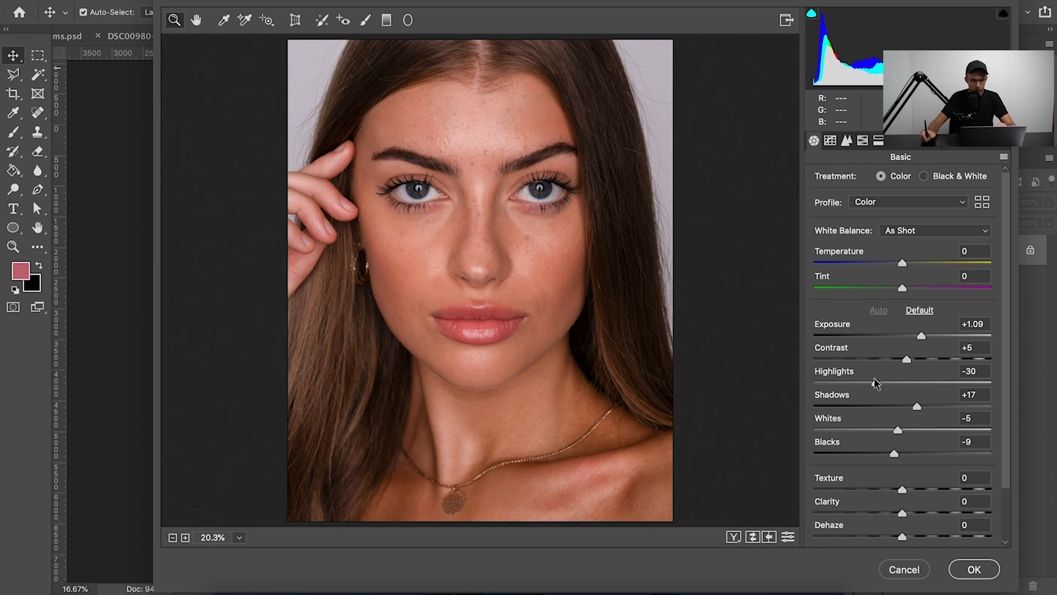
pyautogui.moveTo(915, 336); pyautogui.dragTo(920, 336)
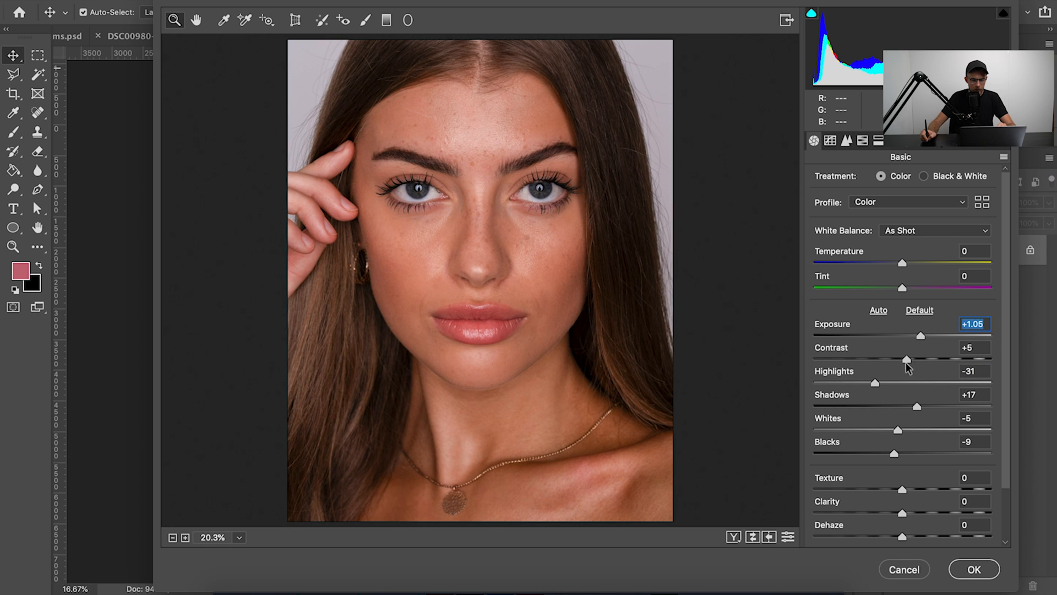
pyautogui.moveTo(918, 407); pyautogui.dragTo(886, 452)
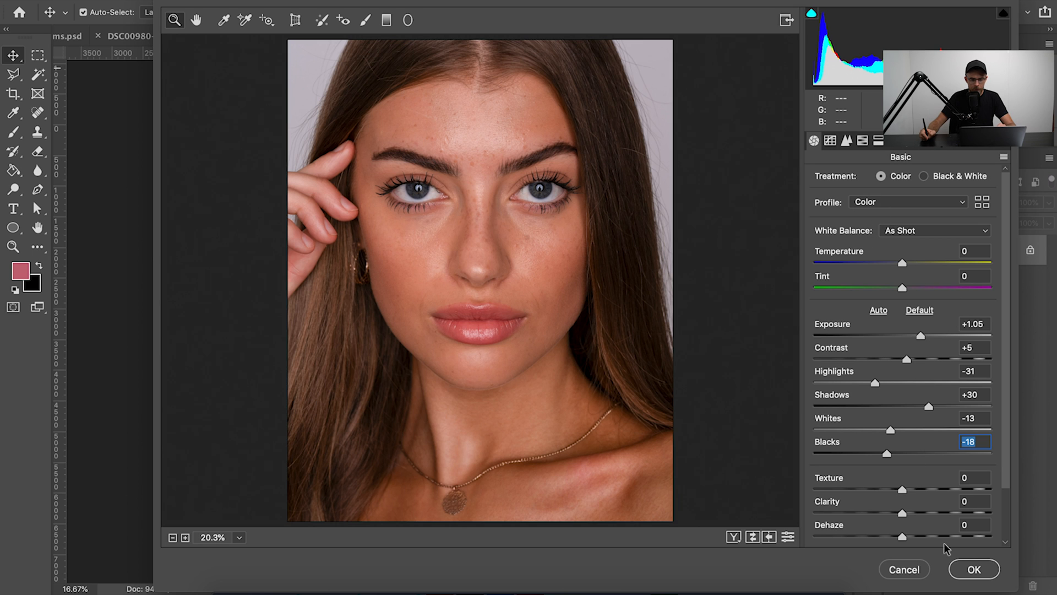
pyautogui.click(969, 569)
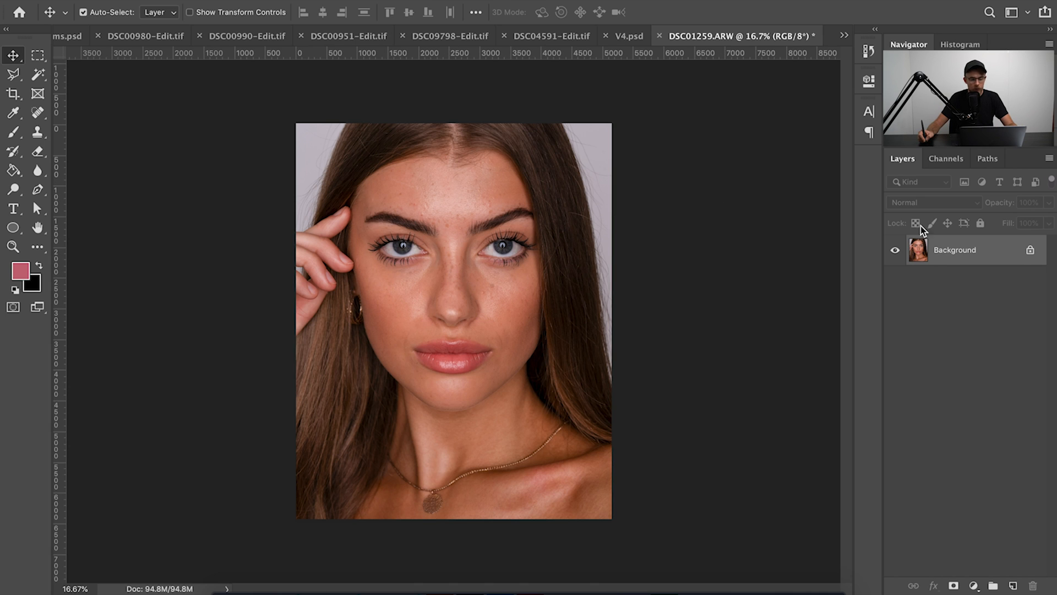
# Duplicate the Background layer twice, keeping the default layer names.
pyautogui.rightClick(964, 243)
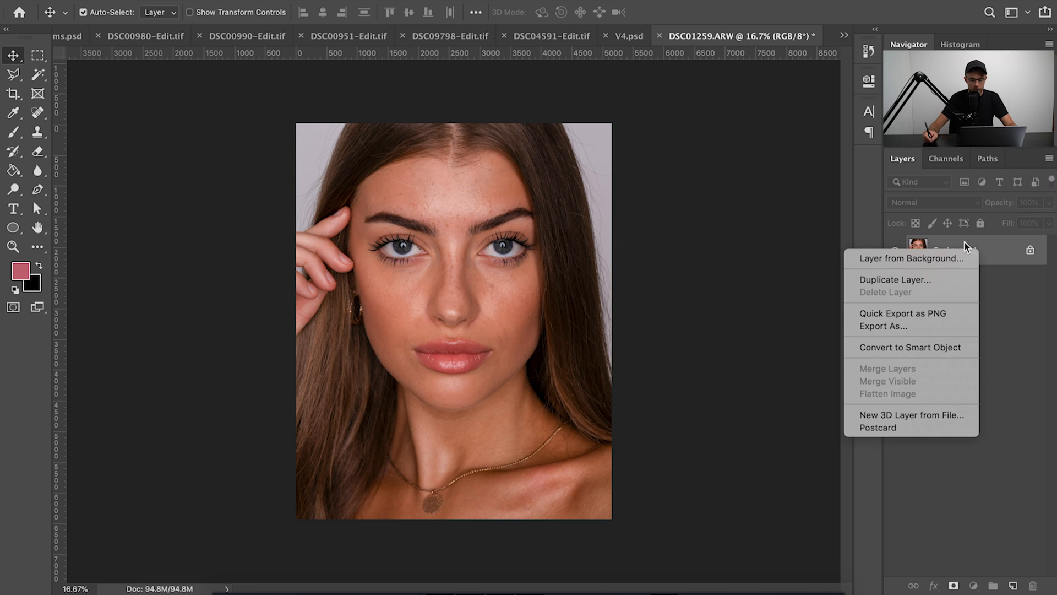
pyautogui.click(916, 283)
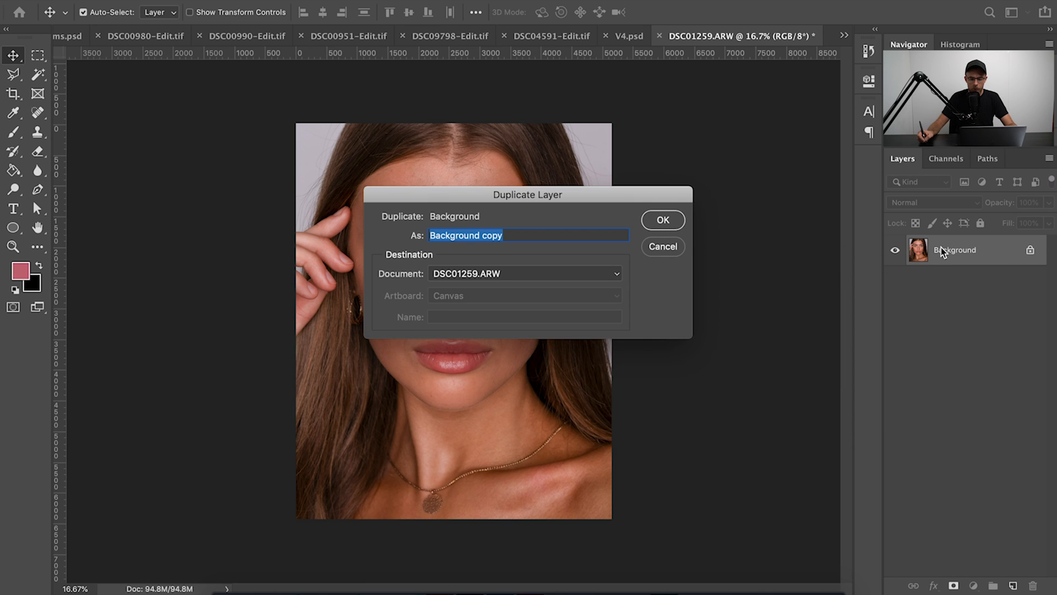
pyautogui.press('Return')
pyautogui.hotkey('ctrl', 'j')
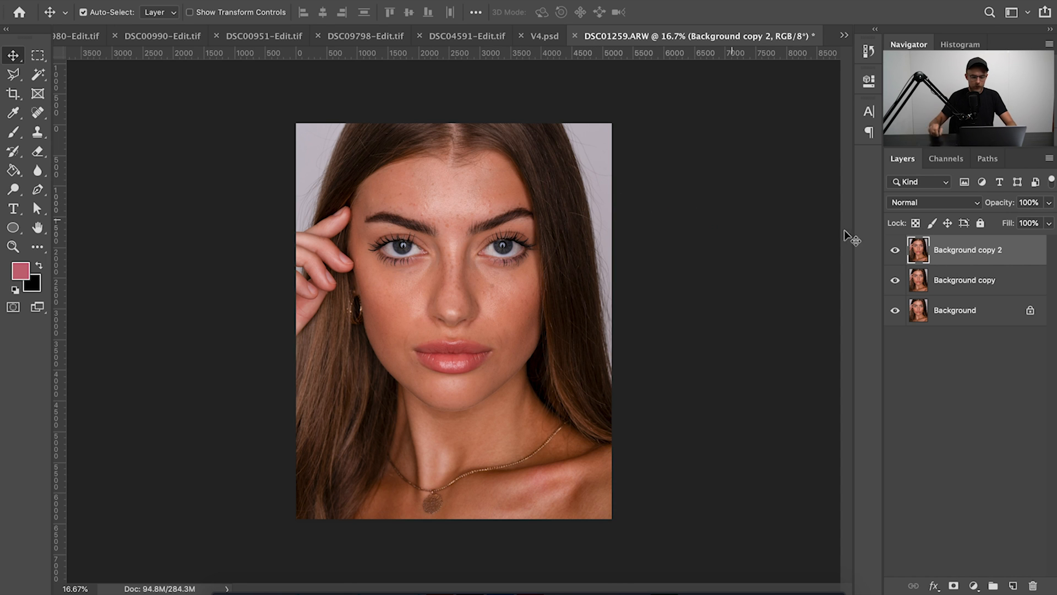
# Rename the uppermost layer copy High Frequency and the copy beneath it Low Frequency.
pyautogui.doubleClick(956, 251)
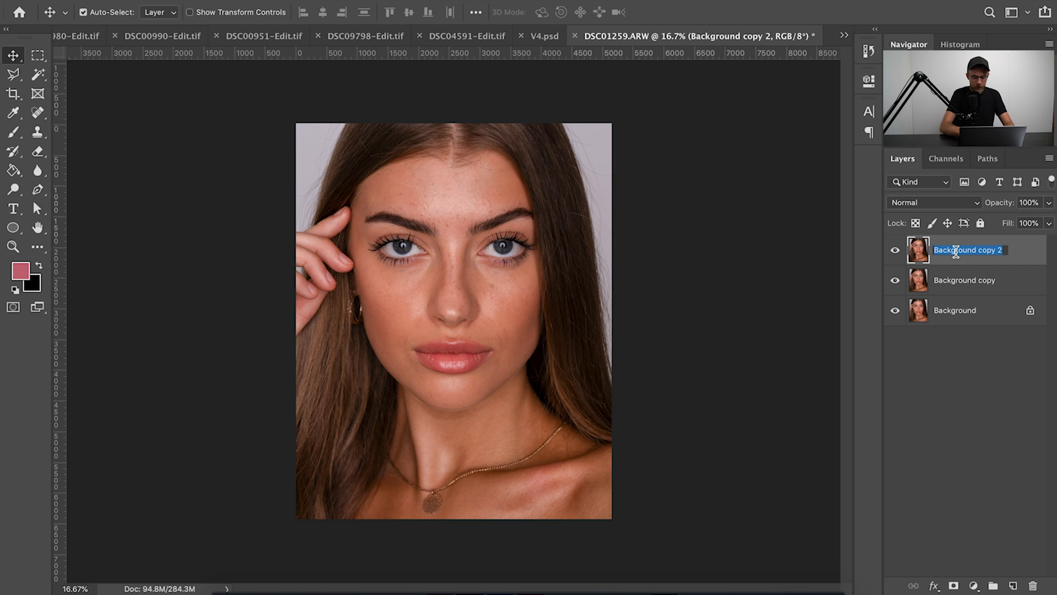
pyautogui.write('High ')
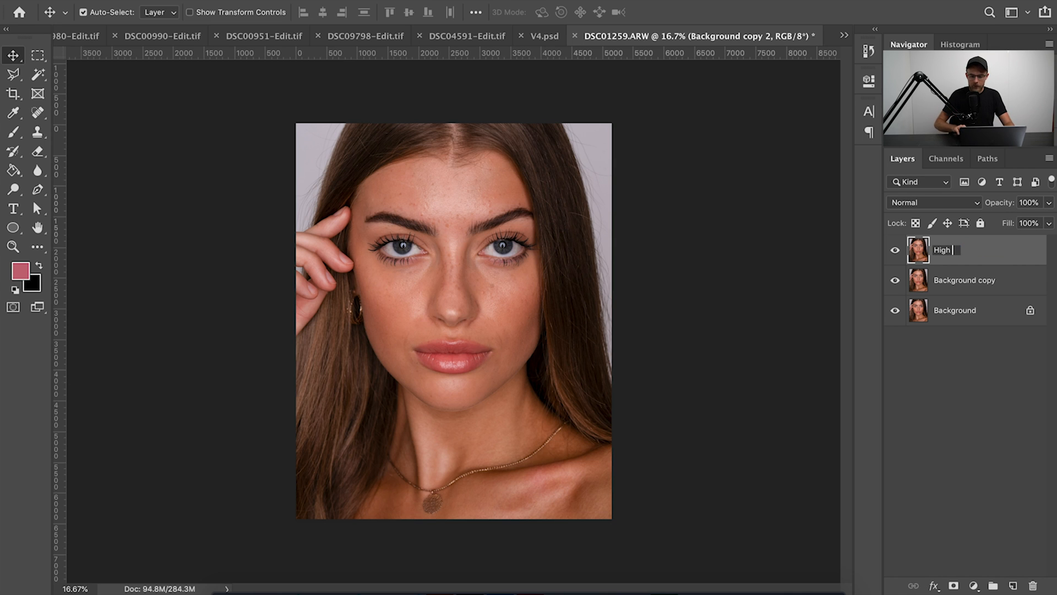
pyautogui.write('Frequency')
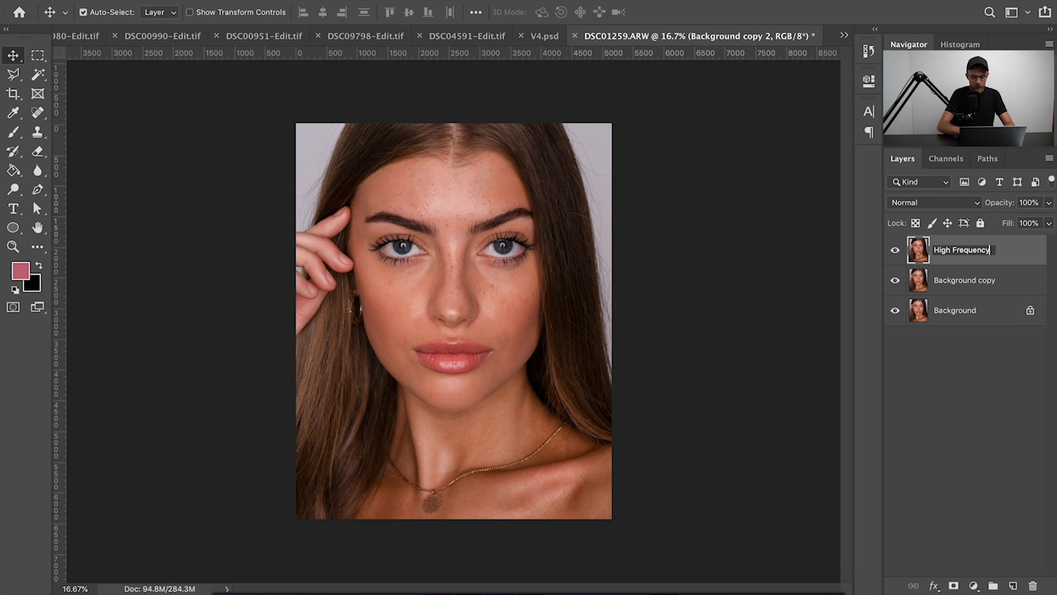
pyautogui.press('Return')
pyautogui.doubleClick(952, 280)
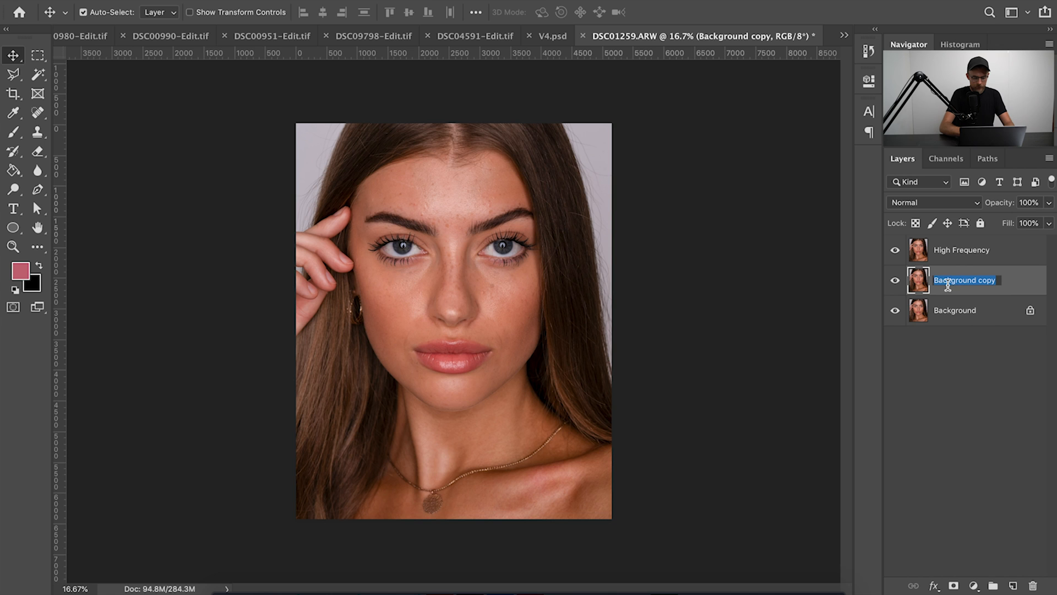
pyautogui.write('Low ')
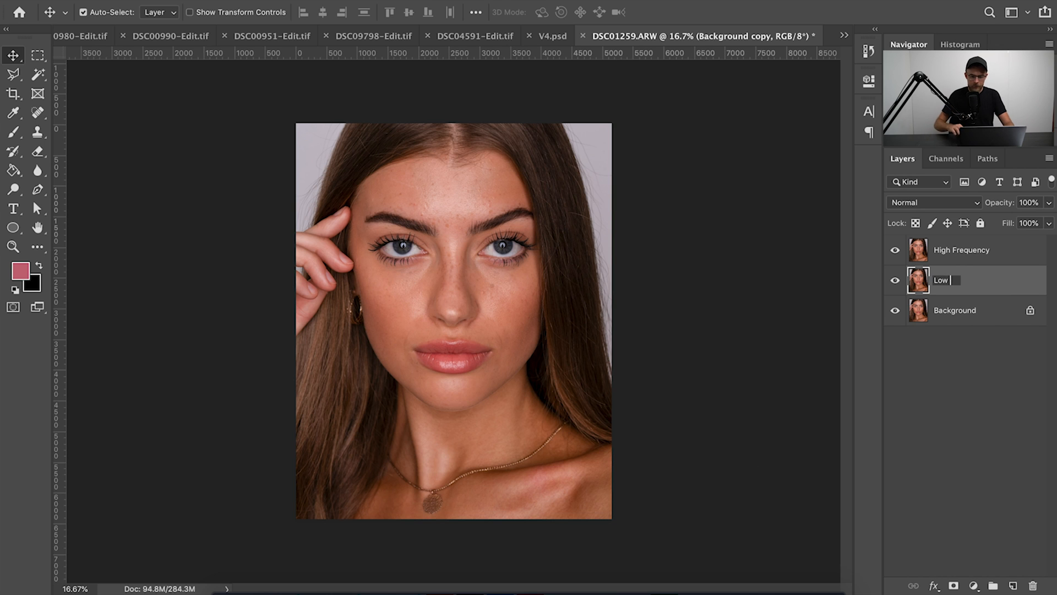
pyautogui.write('Frequency')
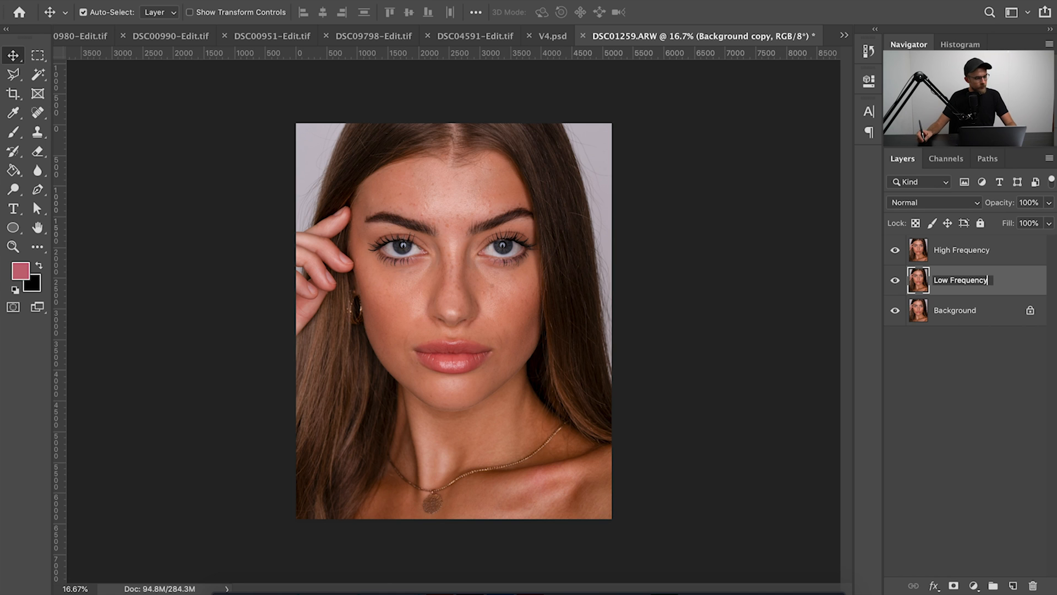
pyautogui.click(999, 292)
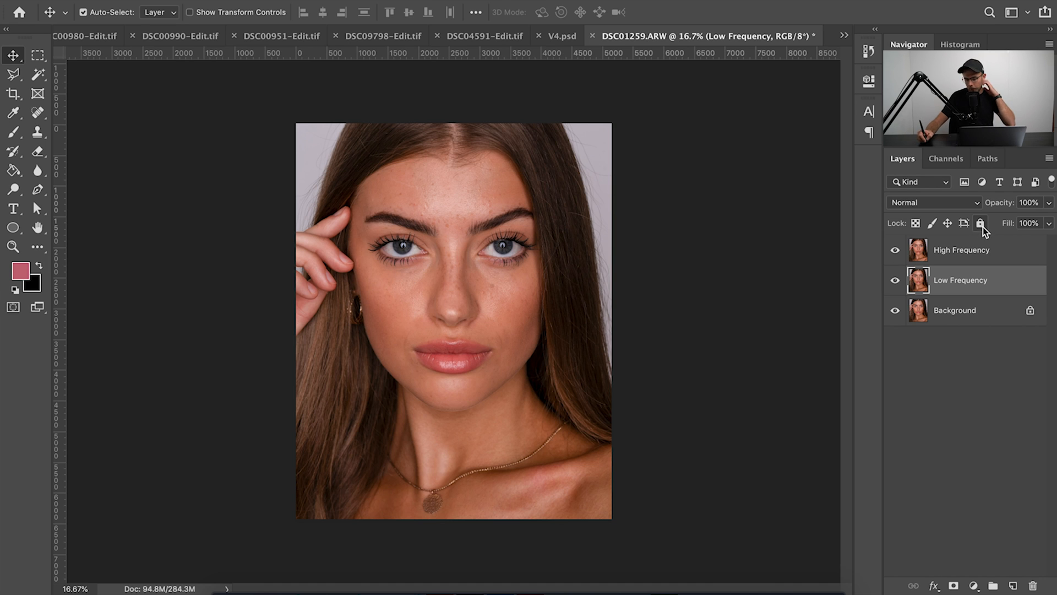
# Hide the High Frequency layer and blur the Low Frequency layer with a Gaussian Blur of 37.4 pixels radius.
pyautogui.click(896, 253)
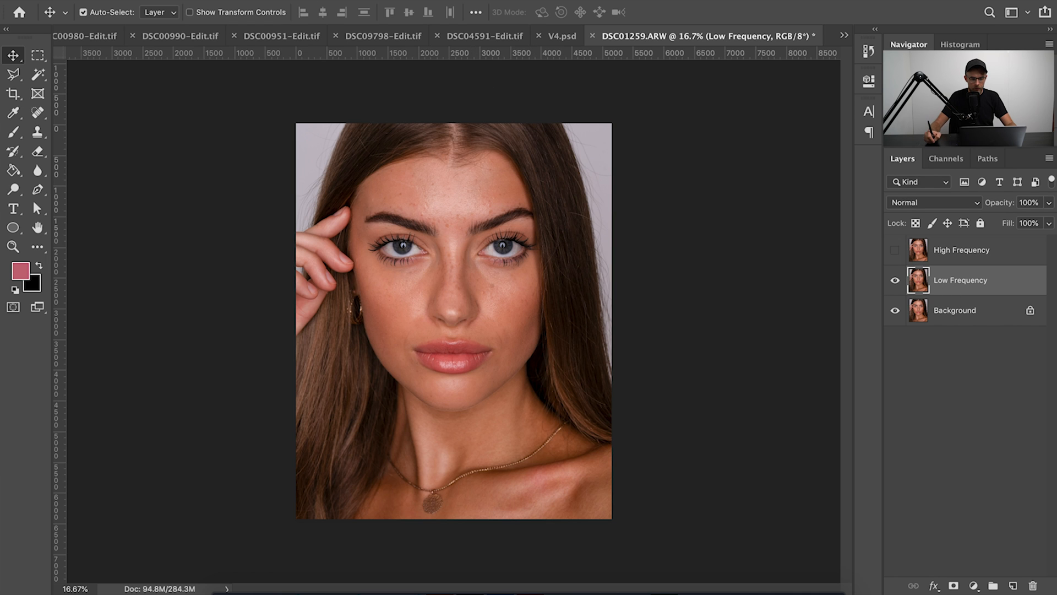
pyautogui.click(357, 1)
pyautogui.moveTo(538, 157)
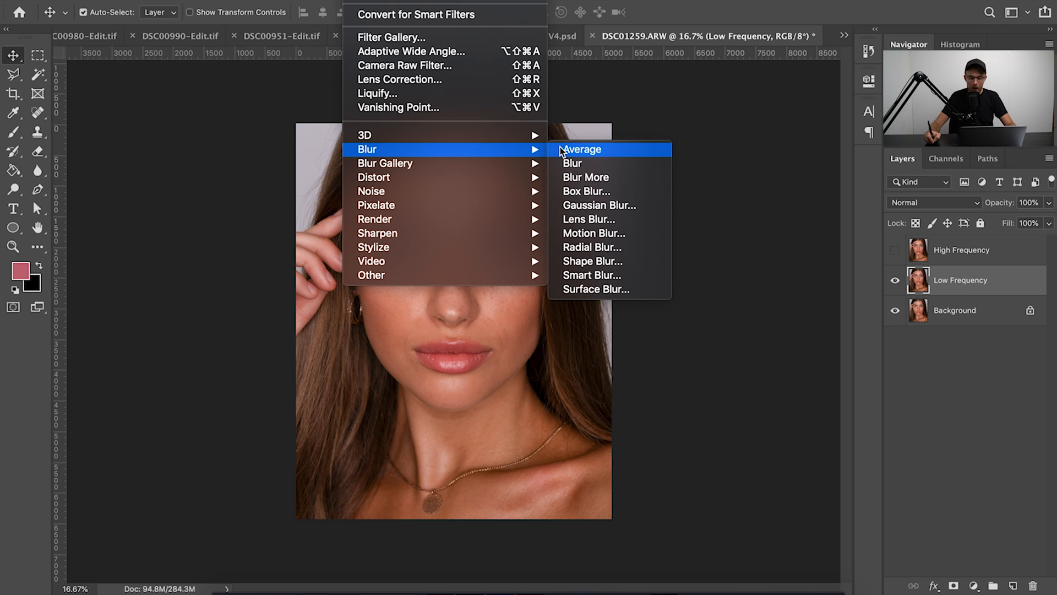
pyautogui.click(604, 206)
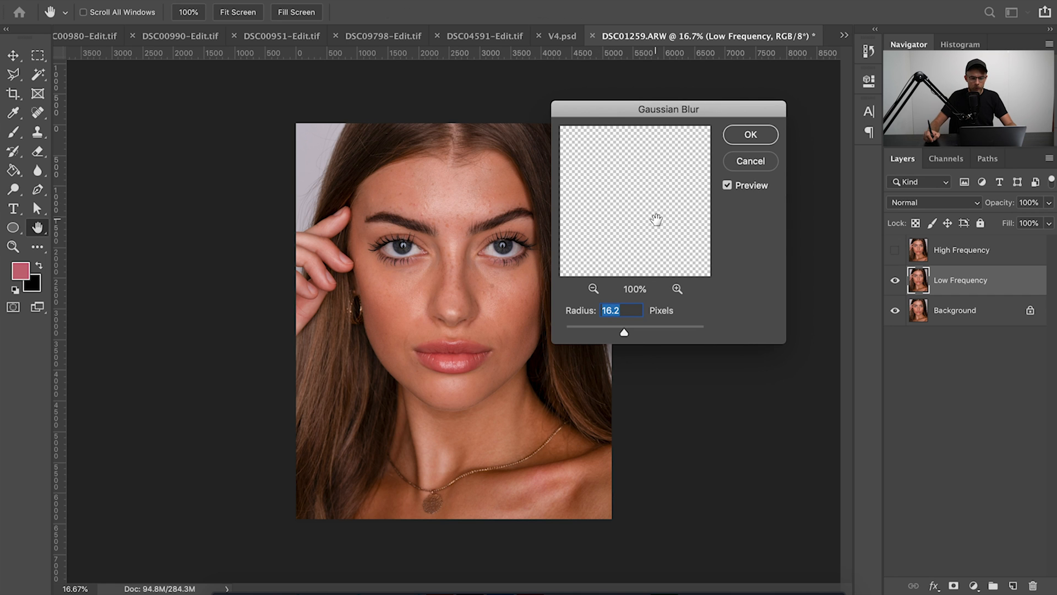
pyautogui.moveTo(644, 113); pyautogui.dragTo(692, 117)
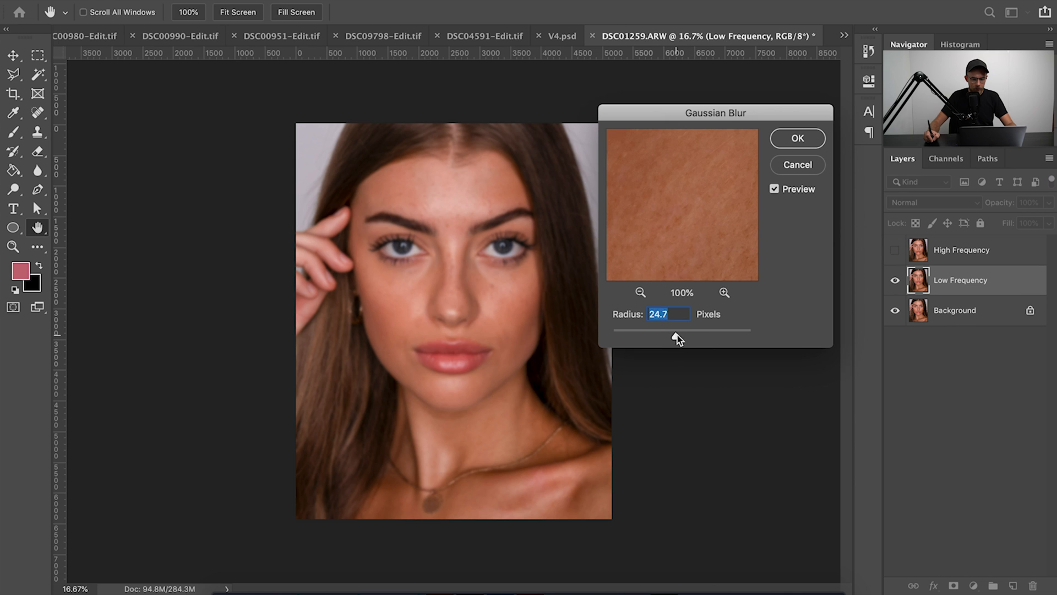
pyautogui.moveTo(679, 335); pyautogui.dragTo(680, 336)
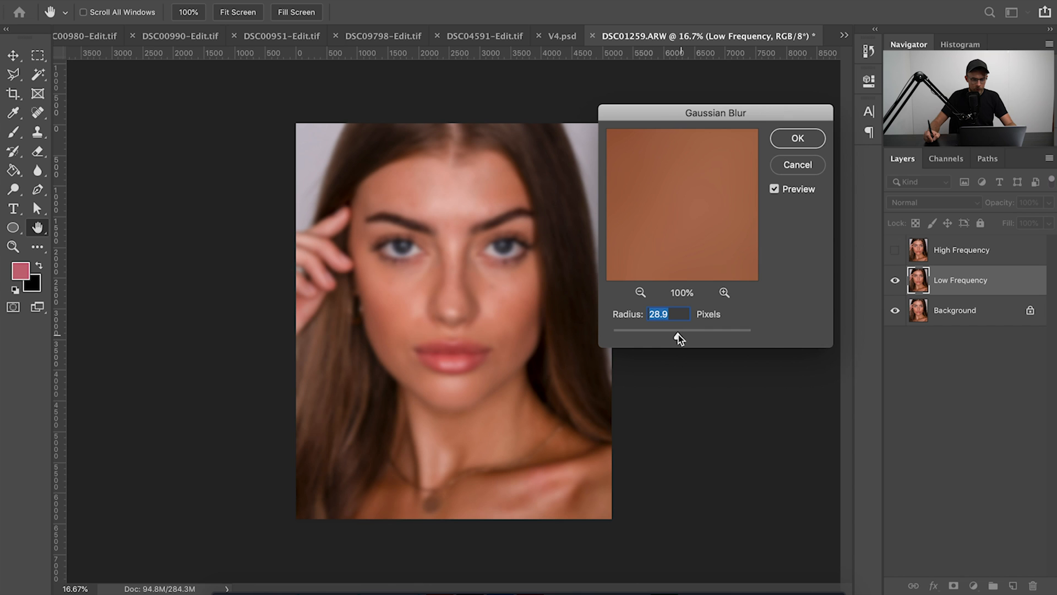
pyautogui.moveTo(679, 335); pyautogui.dragTo(681, 335)
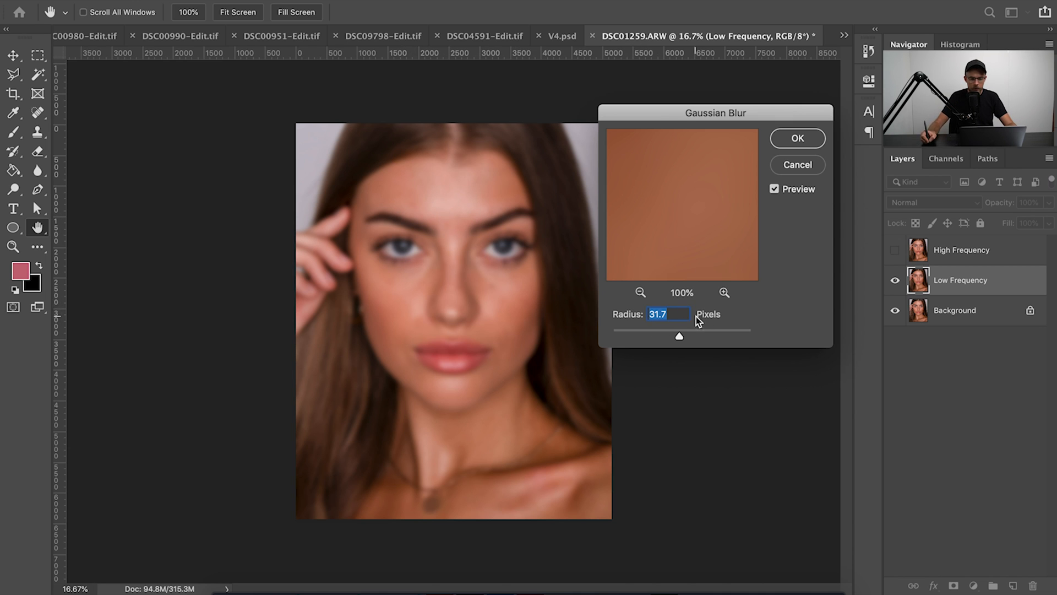
pyautogui.moveTo(679, 337); pyautogui.dragTo(683, 339)
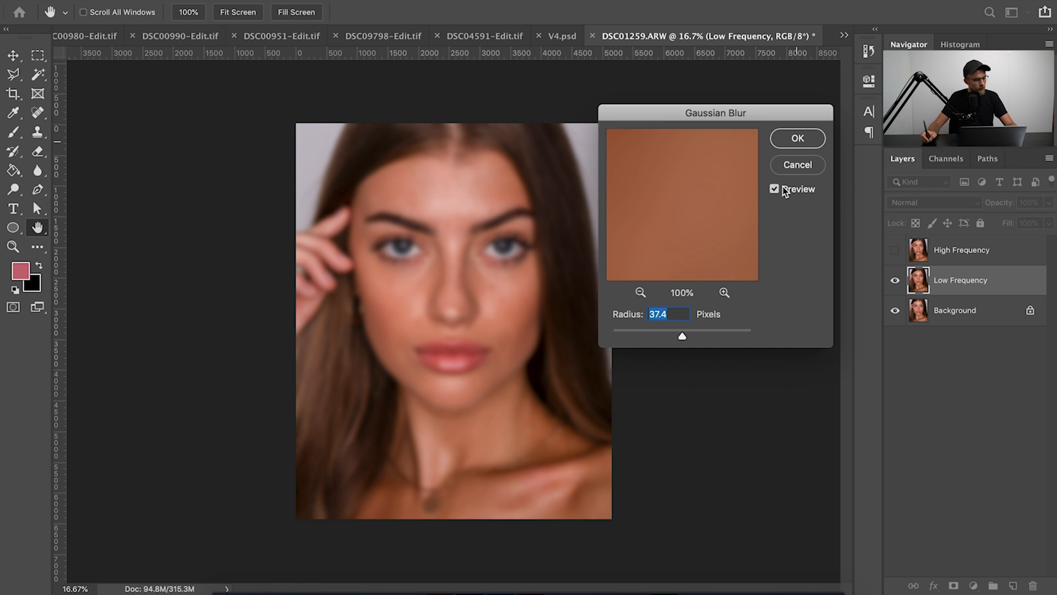
# Show the High Frequency layer and run Apply Image on it with Subtract blending, scale 2 and offset 128.
pyautogui.click(896, 253)
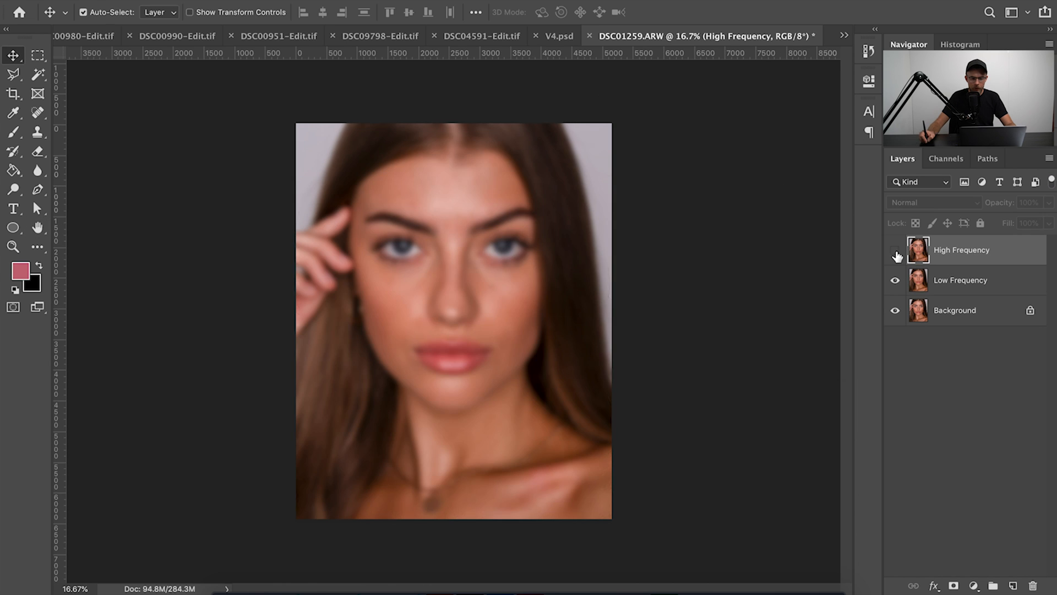
pyautogui.click(896, 253)
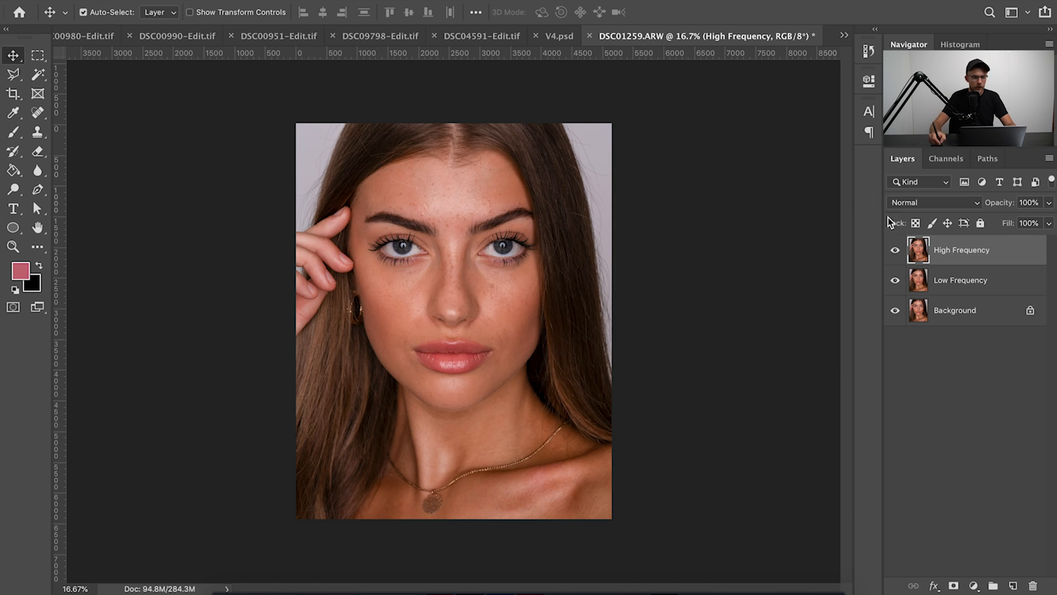
pyautogui.click(192, 1)
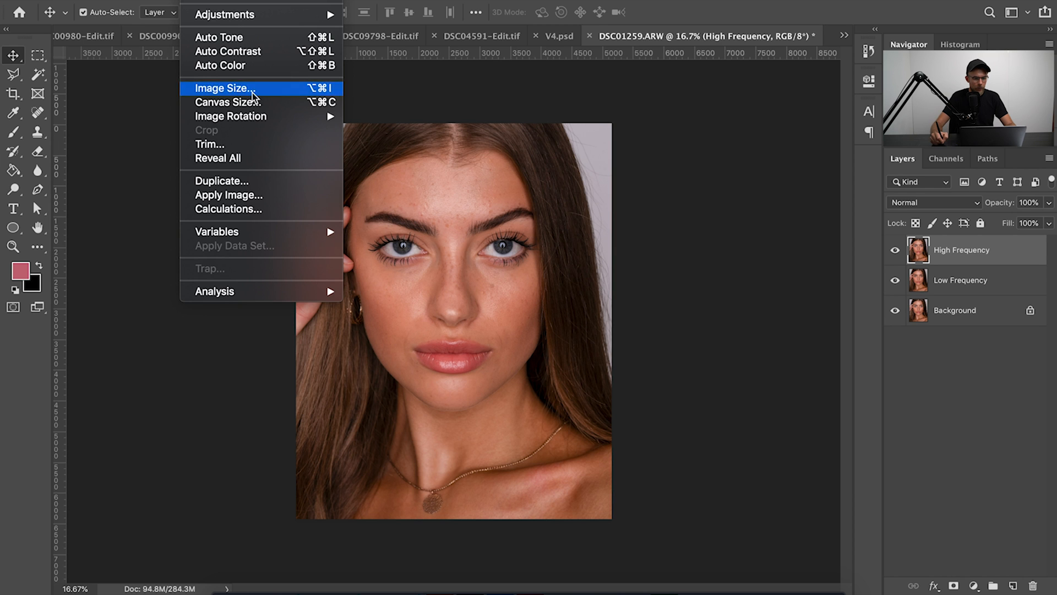
pyautogui.click(242, 194)
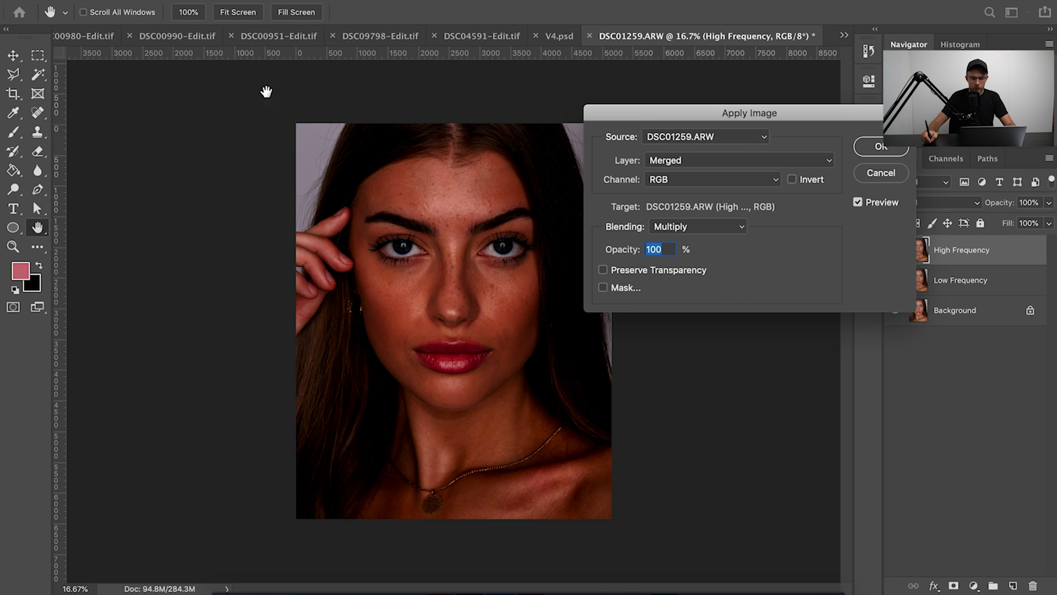
pyautogui.click(721, 229)
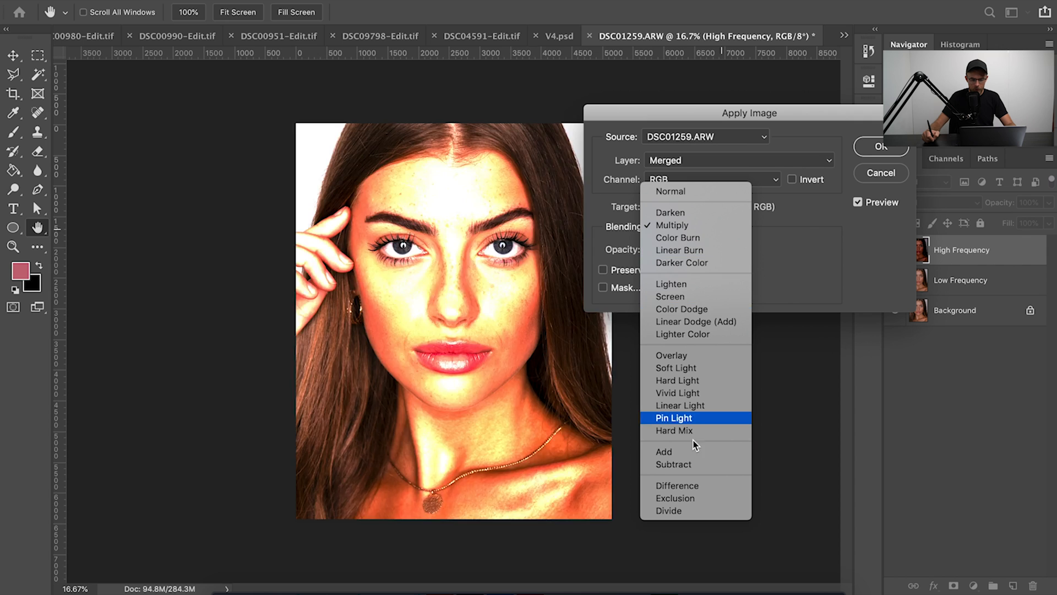
pyautogui.click(696, 464)
pyautogui.doubleClick(793, 249)
pyautogui.write('2')
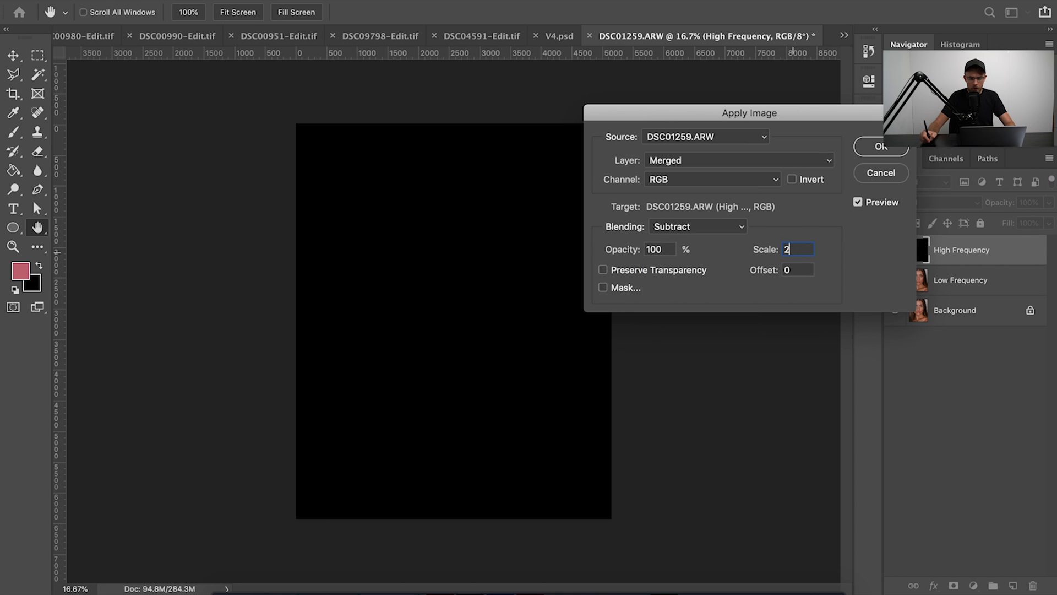
pyautogui.press('Tab')
pyautogui.write('128')
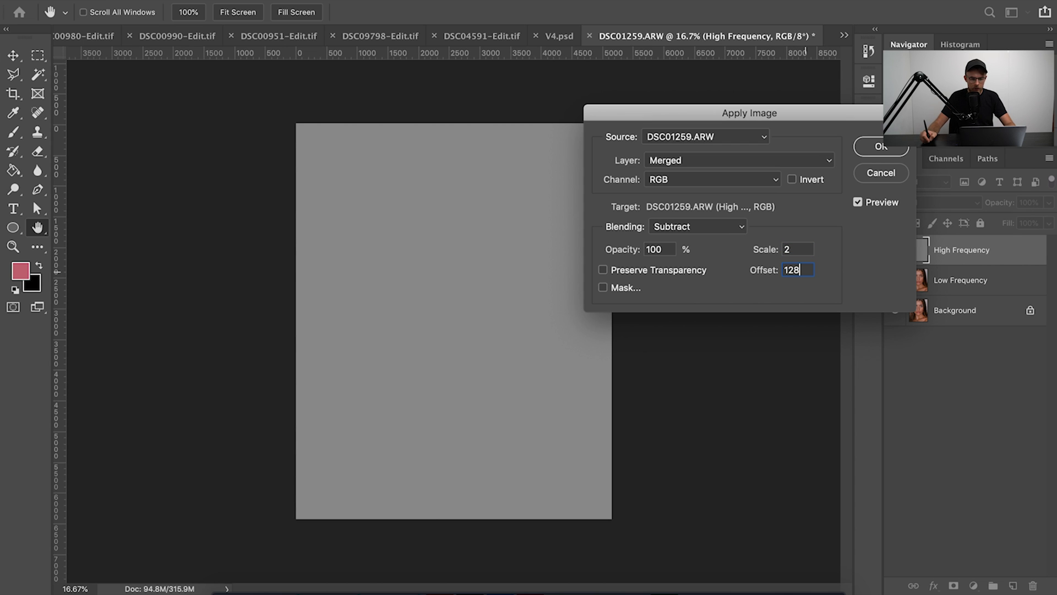
pyautogui.press('Return')
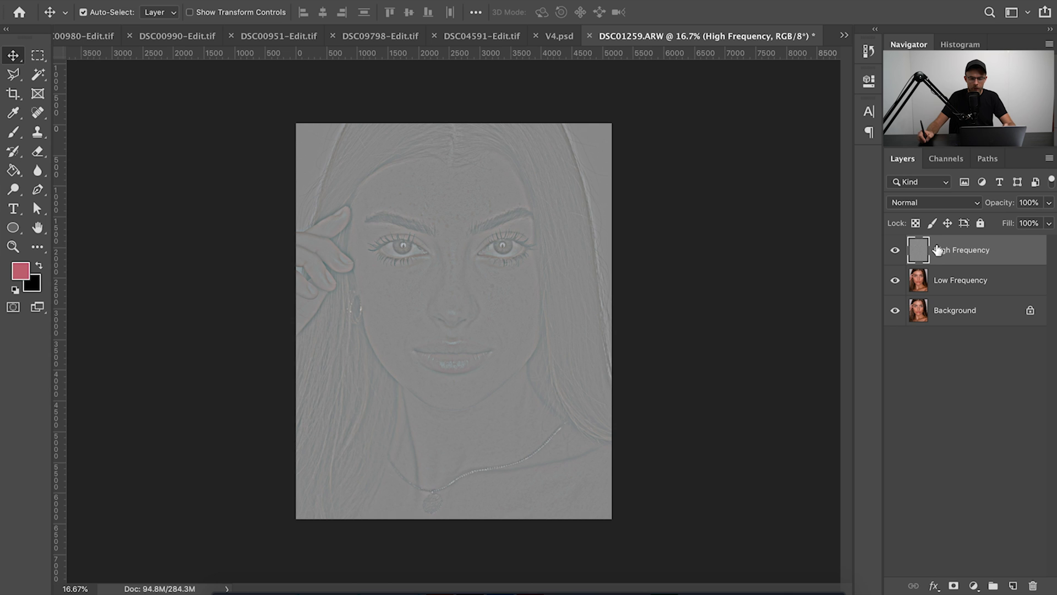
# Set the High Frequency layer's blending mode to Linear Light.
pyautogui.click(895, 251)
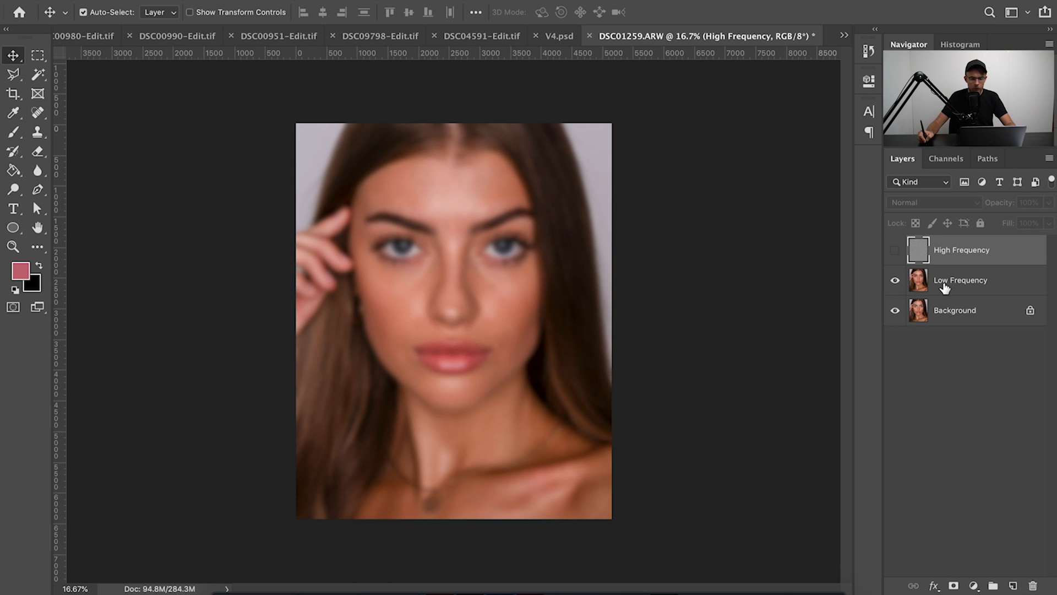
pyautogui.click(895, 251)
pyautogui.click(935, 209)
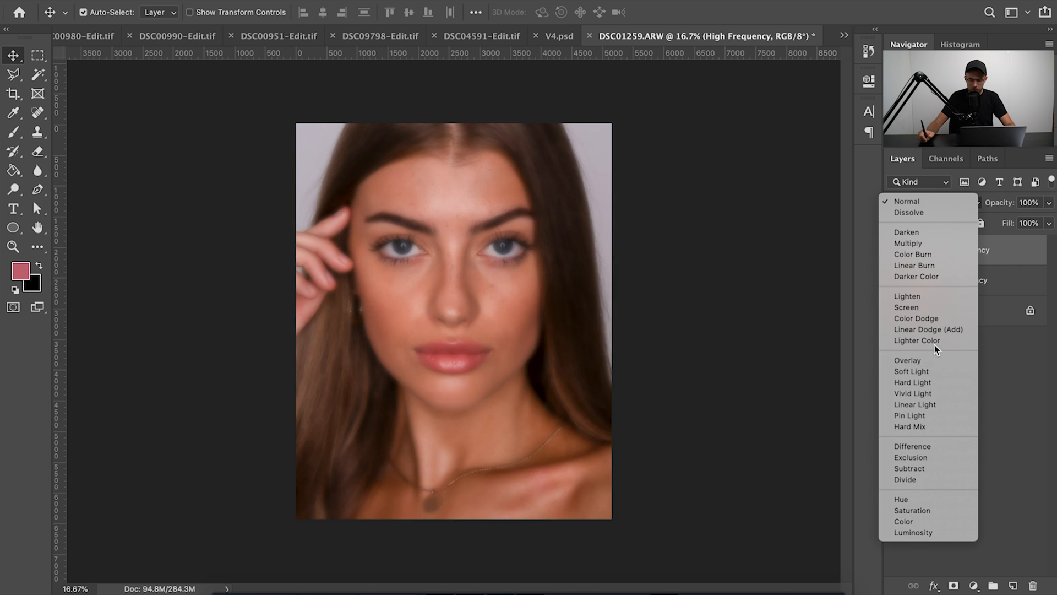
pyautogui.click(925, 404)
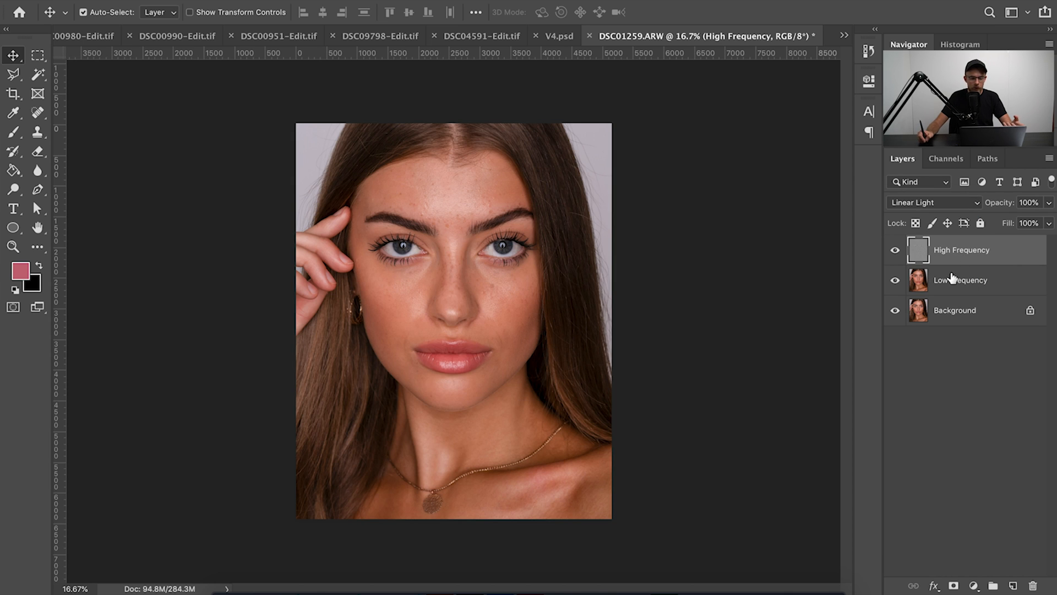
# View the High Frequency and Low Frequency layers separately to inspect the texture and the blurred tones.
pyautogui.keyDown('alt'); pyautogui.click(896, 251); pyautogui.keyUp('alt')
pyautogui.keyDown('alt'); pyautogui.click(894, 255); pyautogui.keyUp('alt')
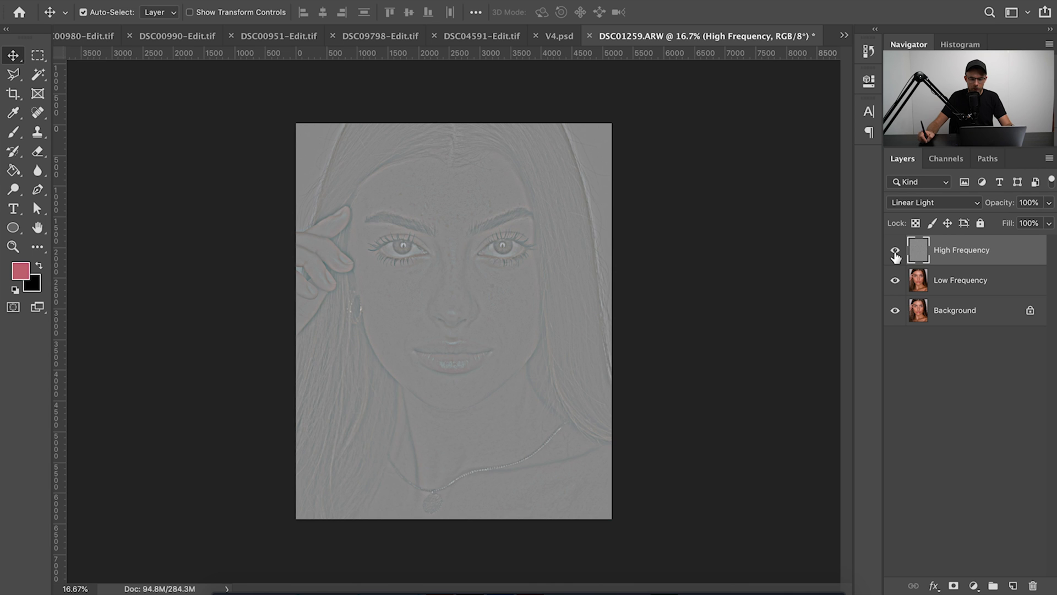
pyautogui.keyDown('alt'); pyautogui.click(895, 285); pyautogui.keyUp('alt')
pyautogui.keyDown('alt'); pyautogui.click(897, 286); pyautogui.keyUp('alt')
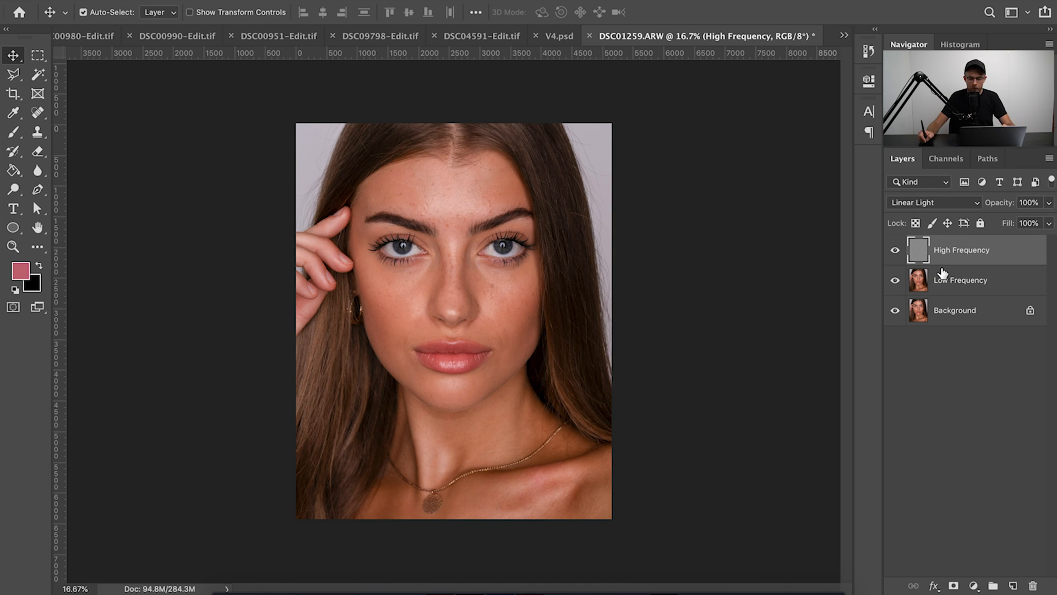
pyautogui.click(894, 253)
pyautogui.click(892, 255)
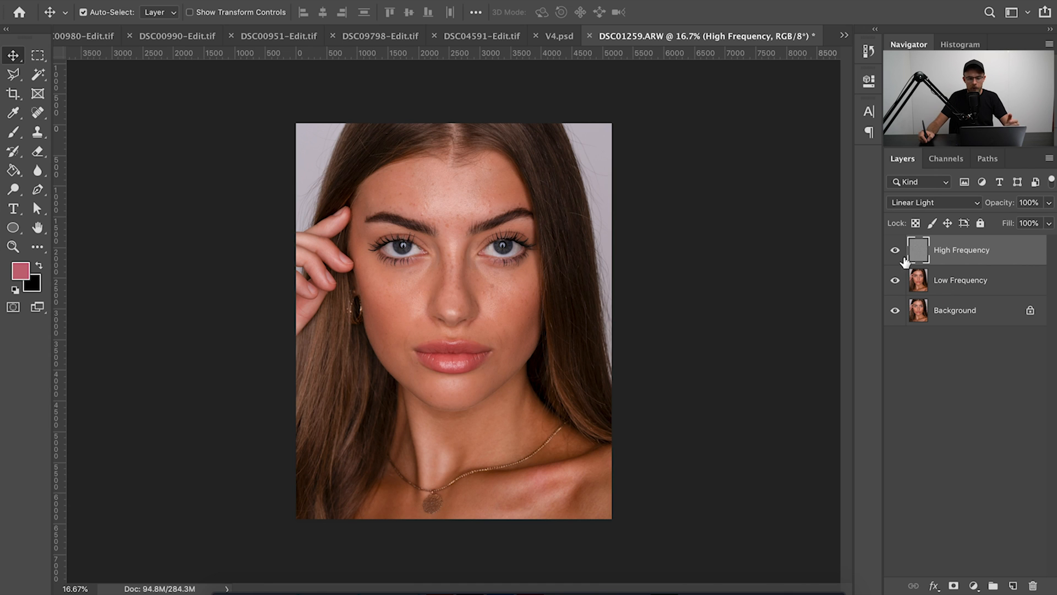
# Hide the High Frequency layer, select the Low Frequency layer and set up the Mixer Brush with a flow of 29%.
pyautogui.click(895, 253)
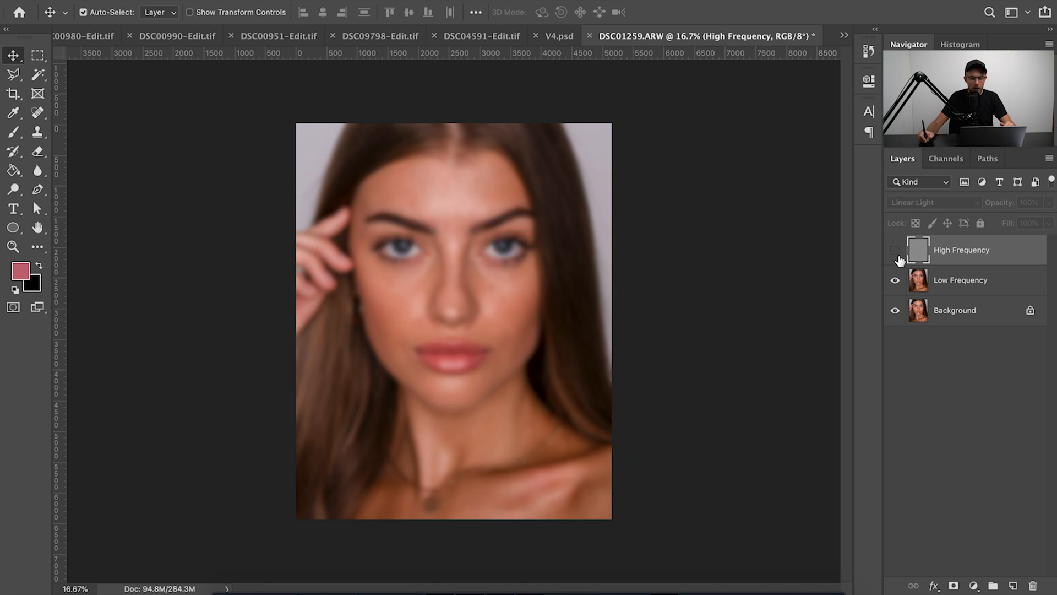
pyautogui.click(925, 284)
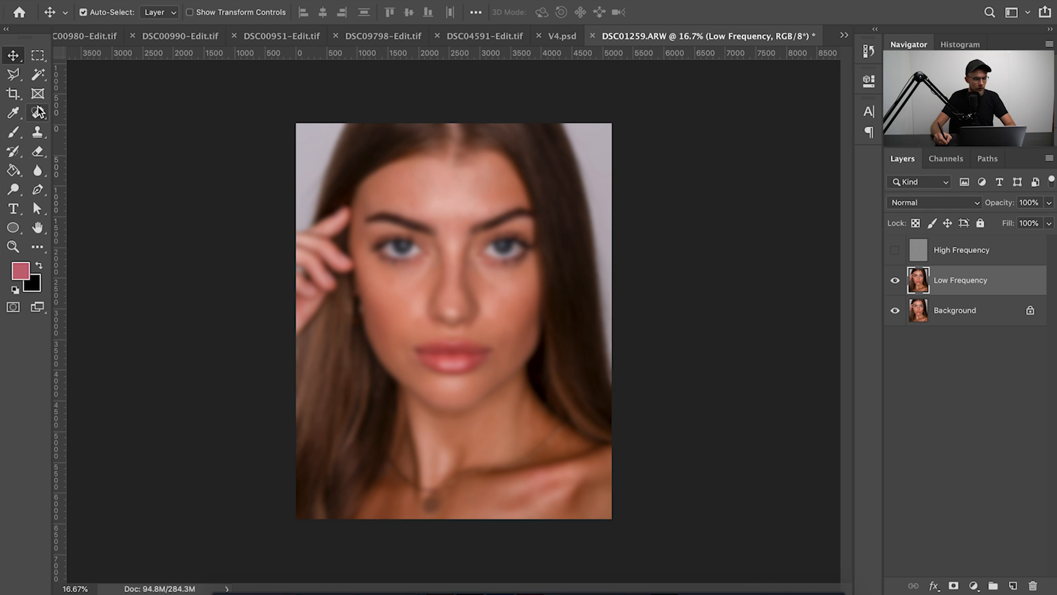
pyautogui.click(15, 134)
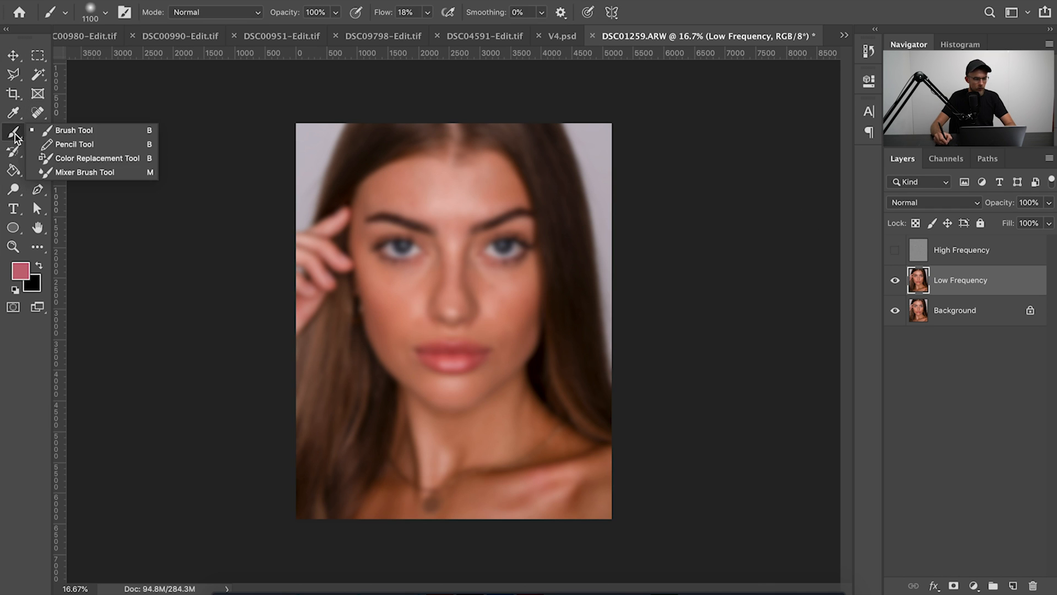
pyautogui.click(64, 170)
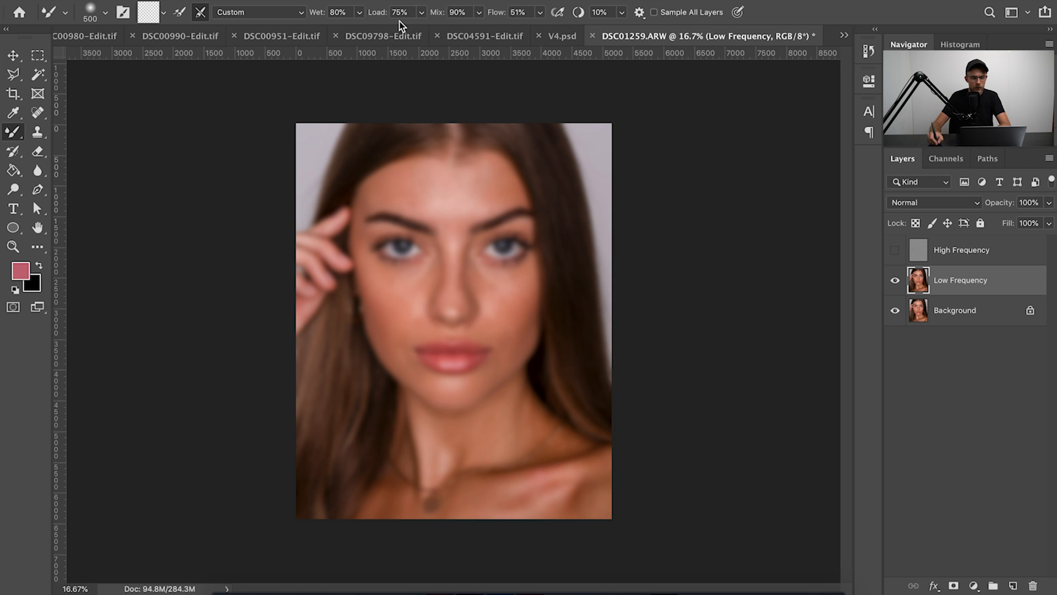
pyautogui.click(539, 12)
pyautogui.moveTo(532, 32); pyautogui.dragTo(527, 31)
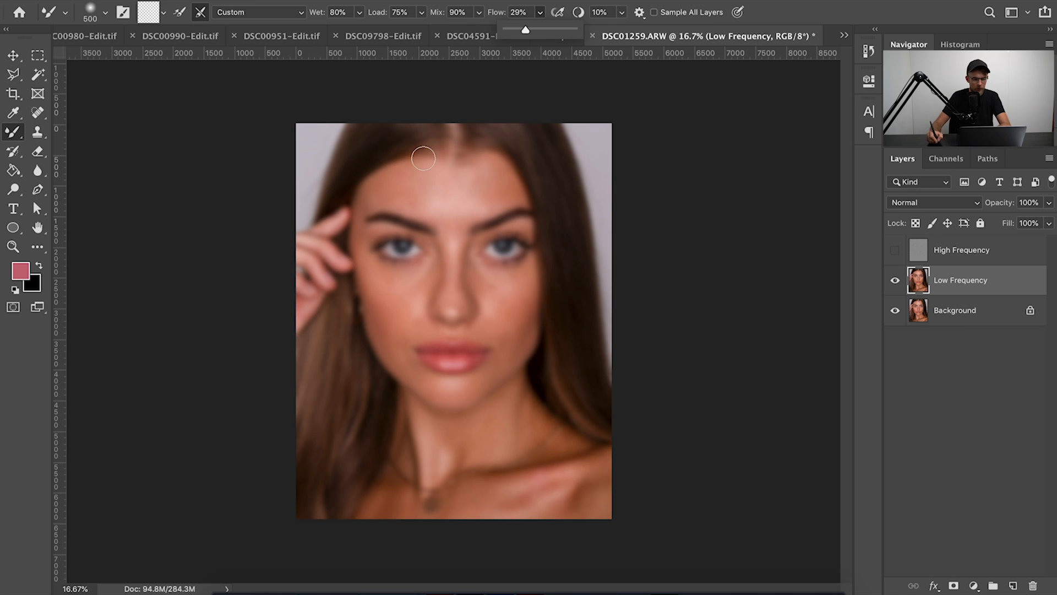
# Blend the uneven skin tones on the forehead and cheeks of the Low Frequency layer, adapting the Mixer Brush size to each area.
pyautogui.click(448, 214)
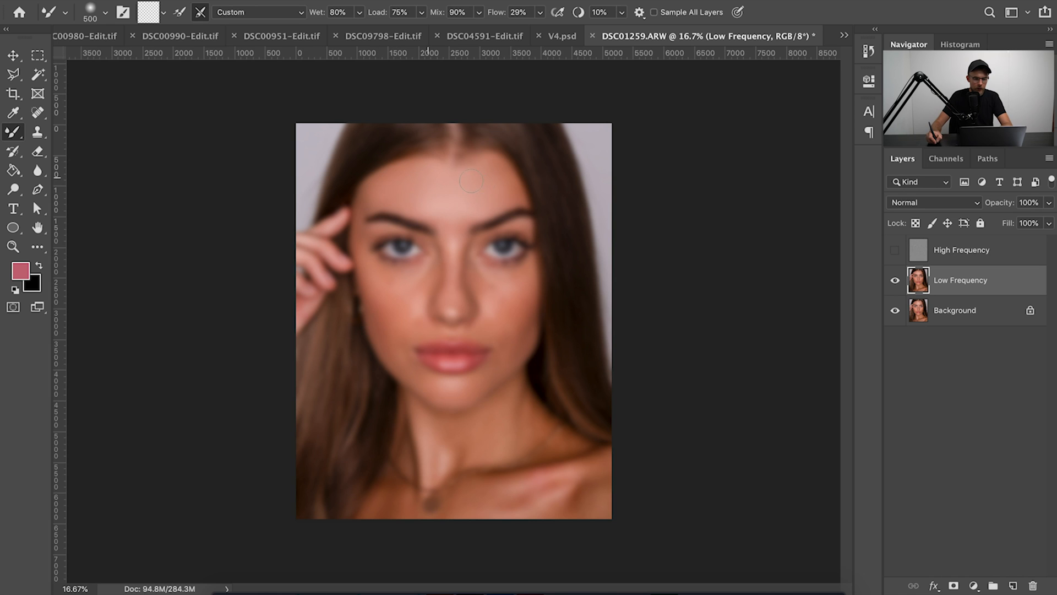
pyautogui.press('[')
pyautogui.press('[')
pyautogui.press('[')
pyautogui.press('[')
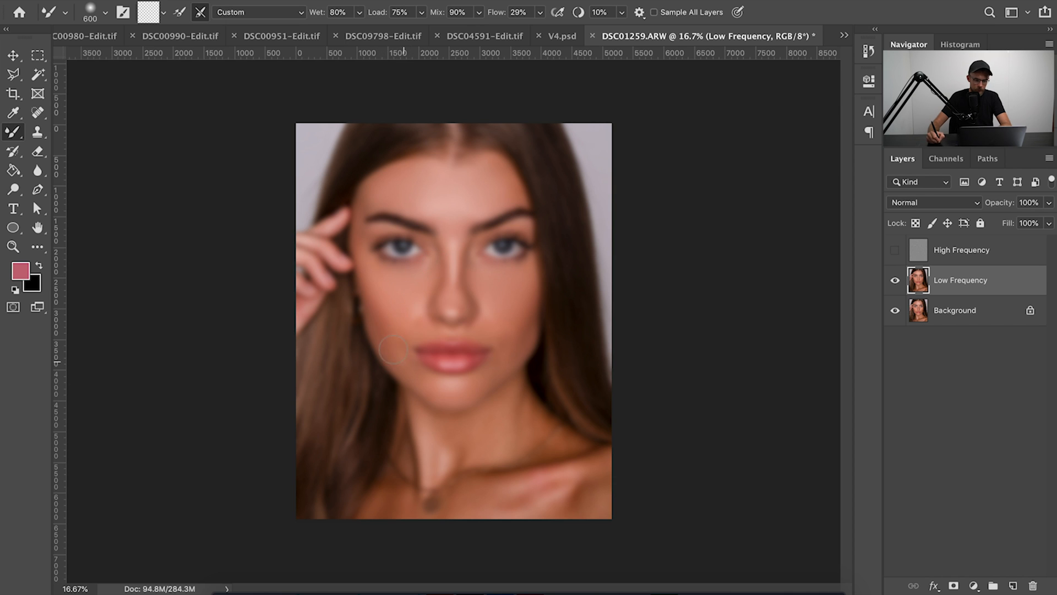
pyautogui.press('[')
pyautogui.press('[')
pyautogui.press('[')
pyautogui.press('[')
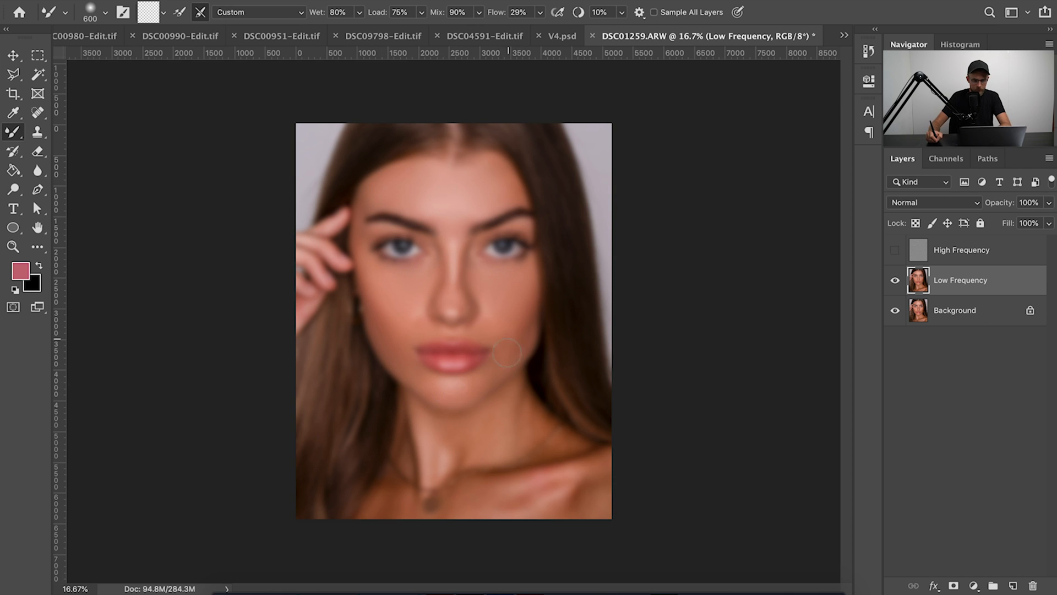
pyautogui.scroll(1, 463, 369)
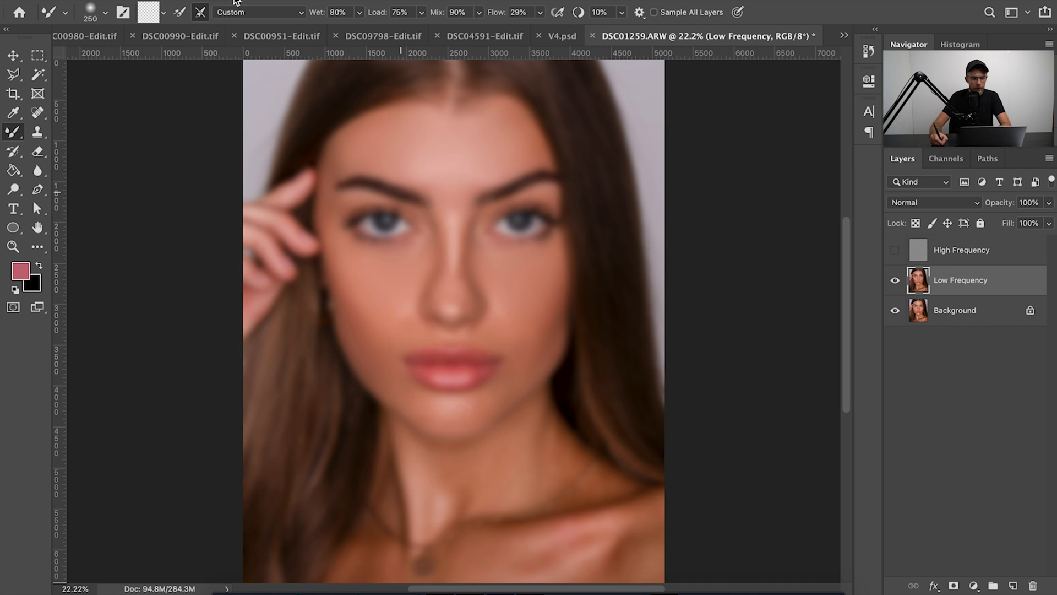
# Clean the Mixer Brush and keep it set to clean after each stroke.
pyautogui.click(165, 13)
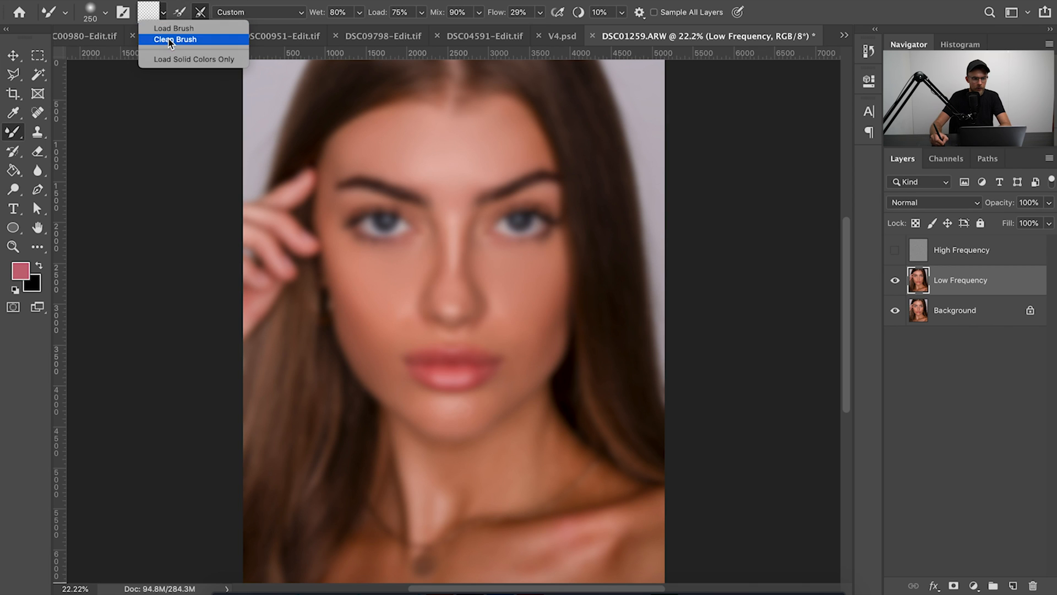
pyautogui.click(169, 39)
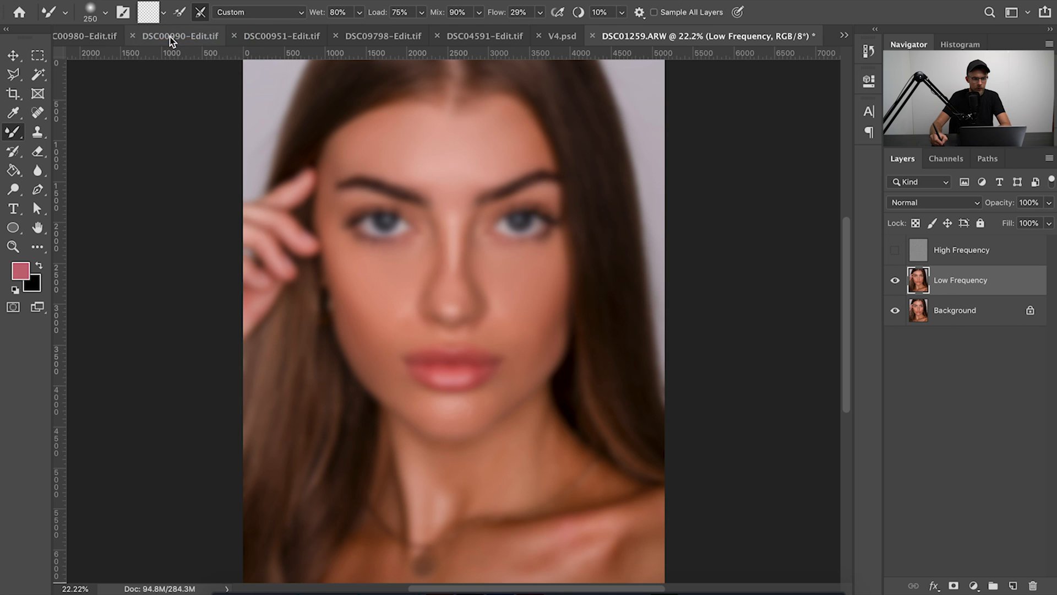
pyautogui.click(202, 13)
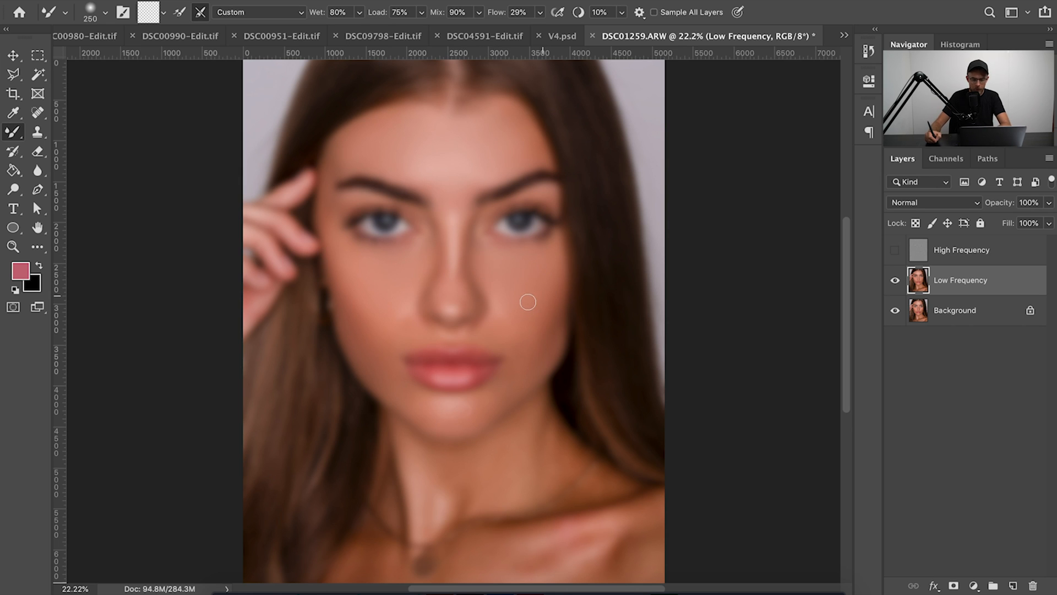
# Smooth the remaining tonal transitions on the Low Frequency layer's skin, resizing the Mixer Brush to 800 pixels.
pyautogui.press(']')
pyautogui.press(']')
pyautogui.press(']')
pyautogui.press(']')
pyautogui.press(']')
pyautogui.hotkey('ctrl', '-')
pyautogui.press('[')
pyautogui.press('[')
pyautogui.press('[')
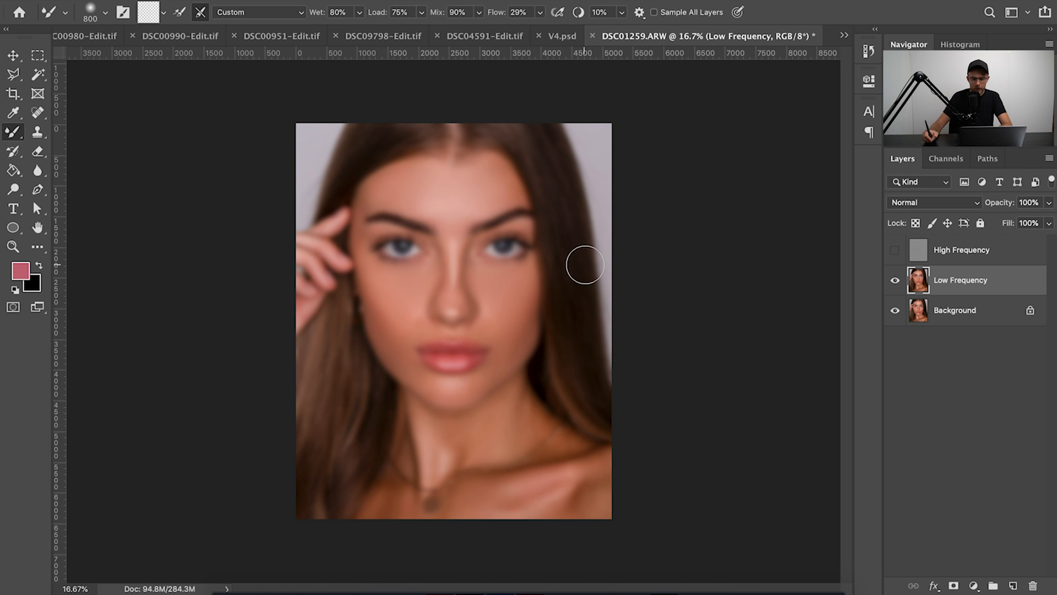
# Show the High Frequency layer and group it with the Low Frequency layer.
pyautogui.click(895, 253)
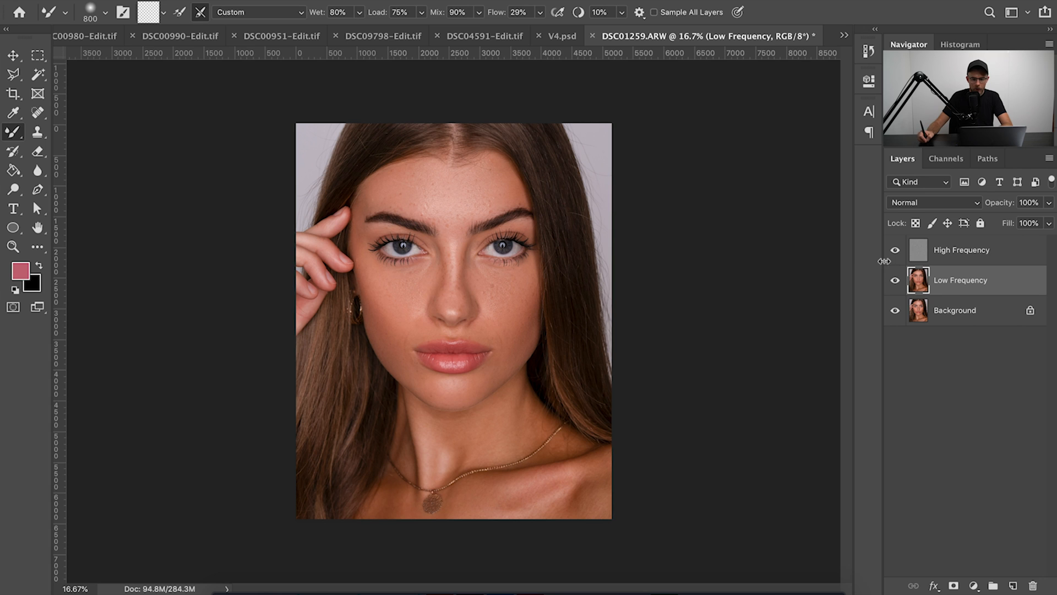
pyautogui.click(970, 264)
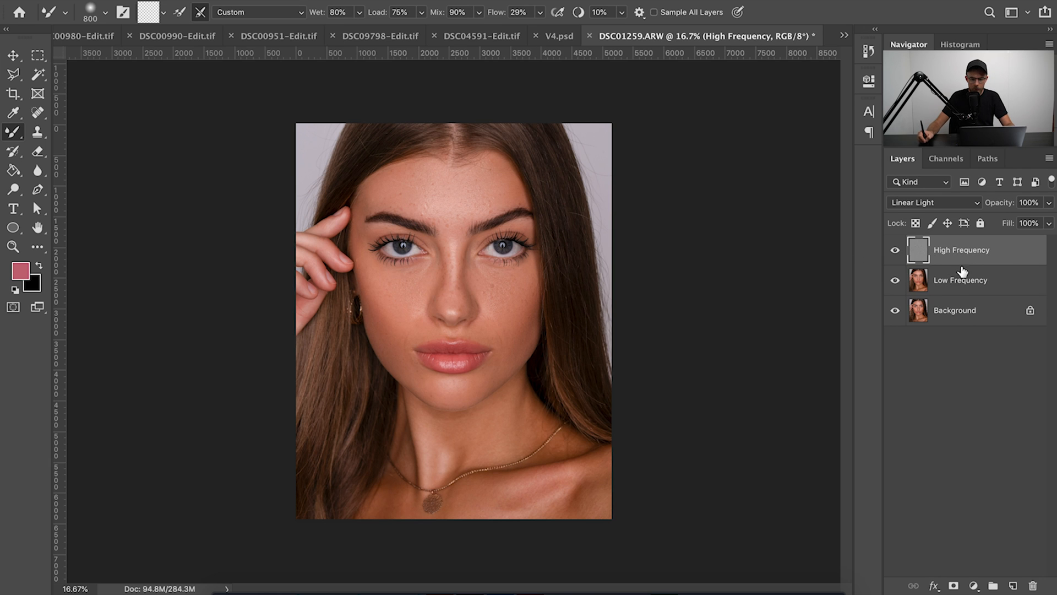
pyautogui.keyDown('shift'); pyautogui.click(963, 281); pyautogui.keyUp('shift')
pyautogui.click(995, 585)
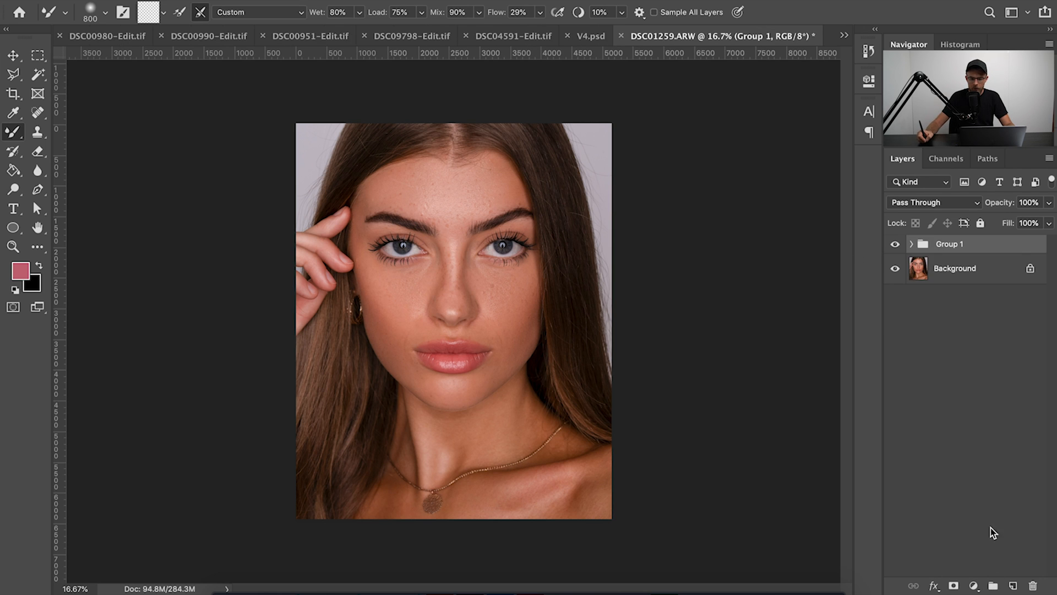
# Compare the portrait with and without the frequency separation group.
pyautogui.click(896, 247)
pyautogui.click(896, 245)
pyautogui.click(896, 246)
pyautogui.click(896, 246)
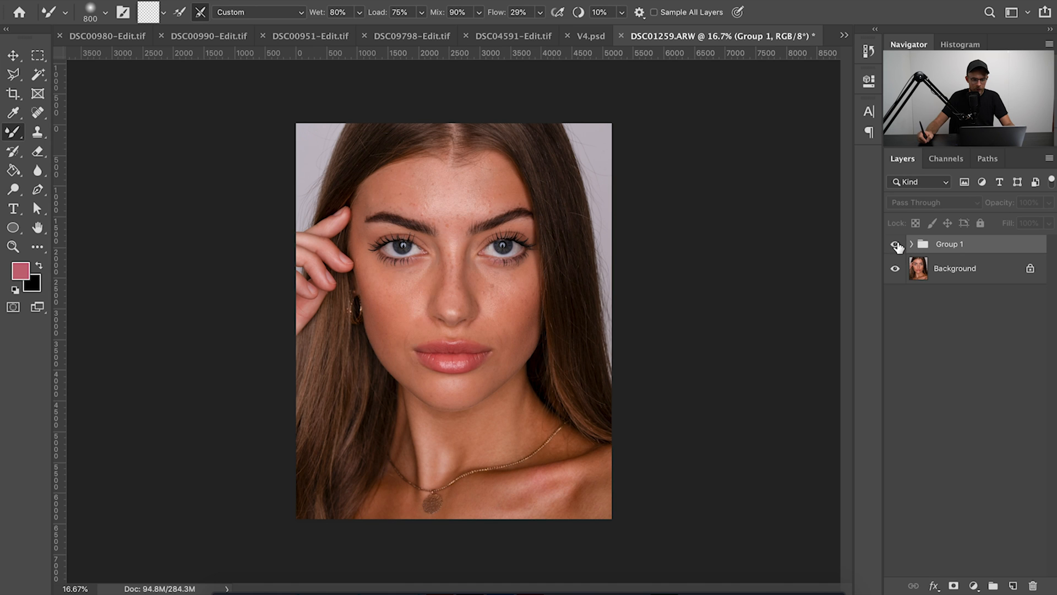
pyautogui.click(896, 245)
pyautogui.click(896, 245)
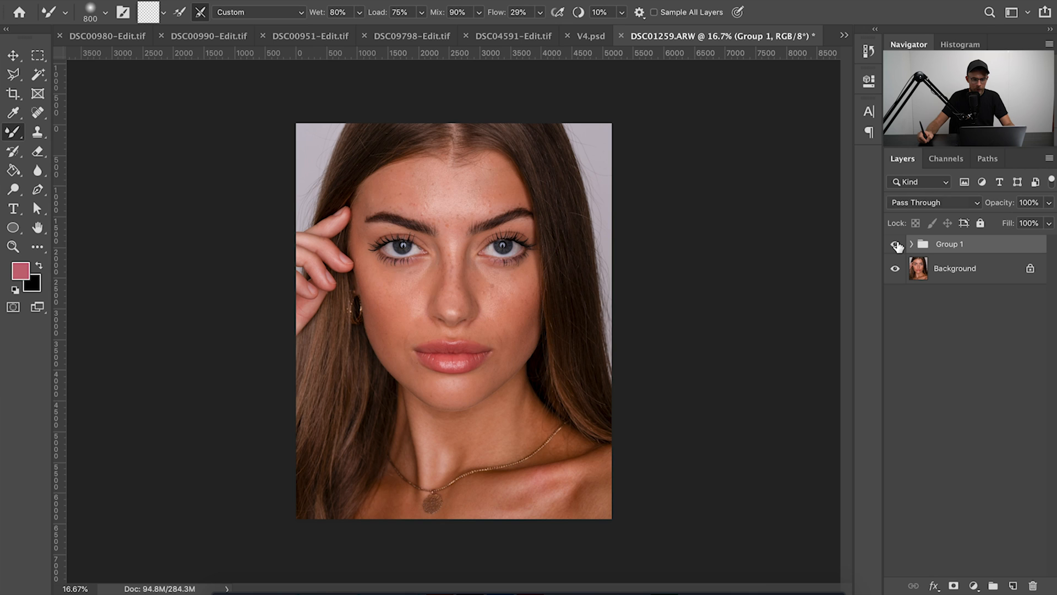
pyautogui.click(896, 246)
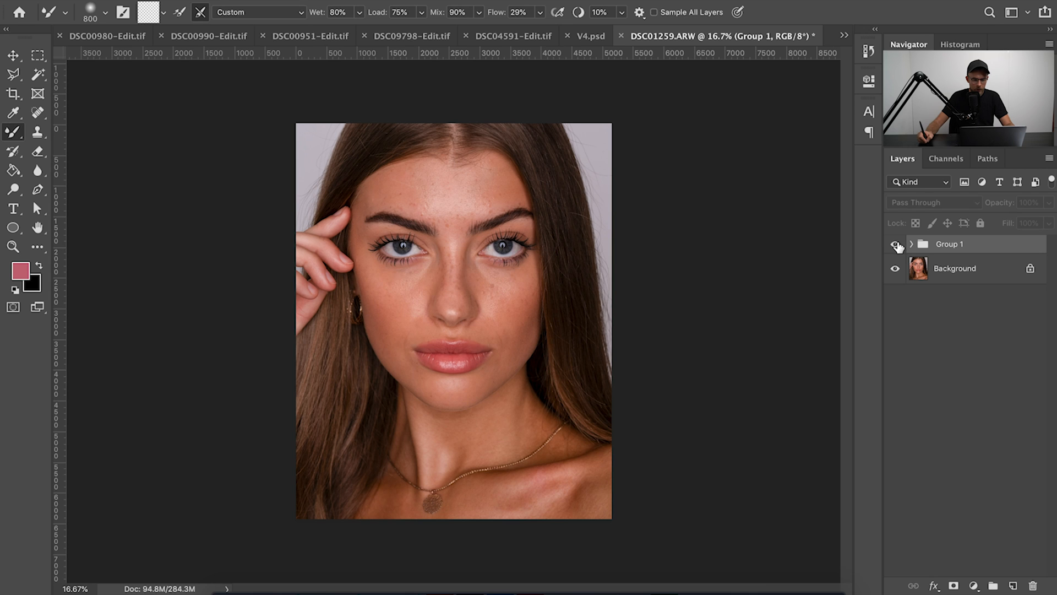
pyautogui.click(896, 245)
pyautogui.click(896, 246)
pyautogui.click(896, 246)
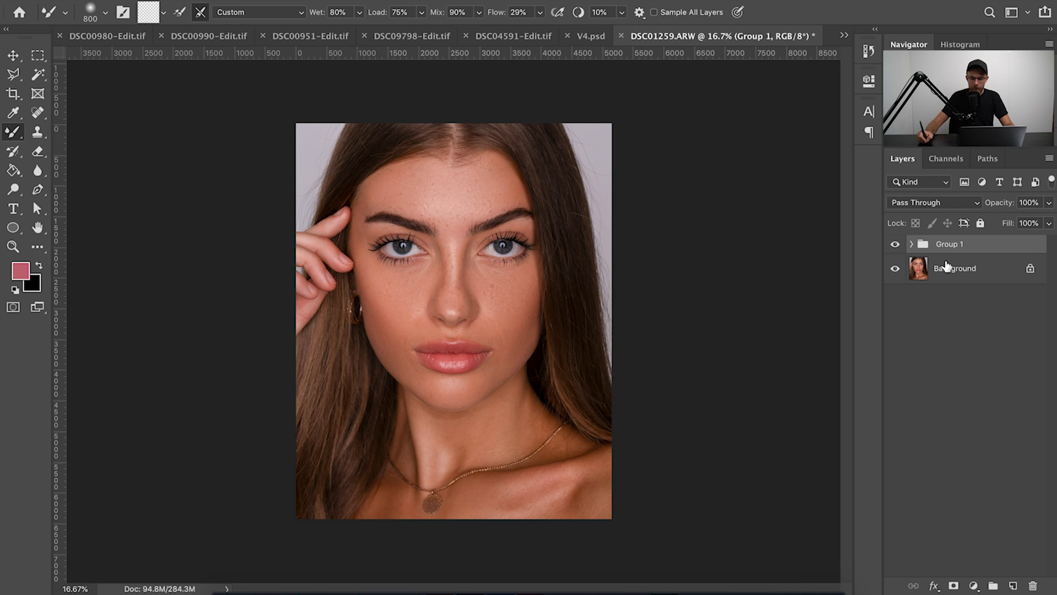
# Expand the group, select the High Frequency layer, and hide the Low Frequency and Background layers.
pyautogui.click(911, 244)
pyautogui.click(958, 263)
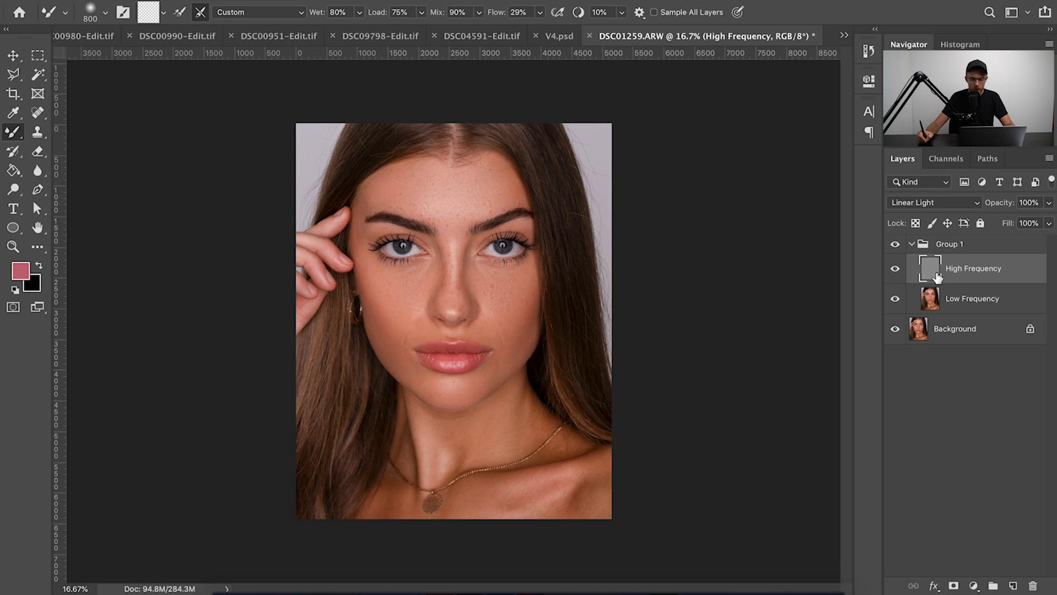
pyautogui.click(896, 299)
pyautogui.click(896, 329)
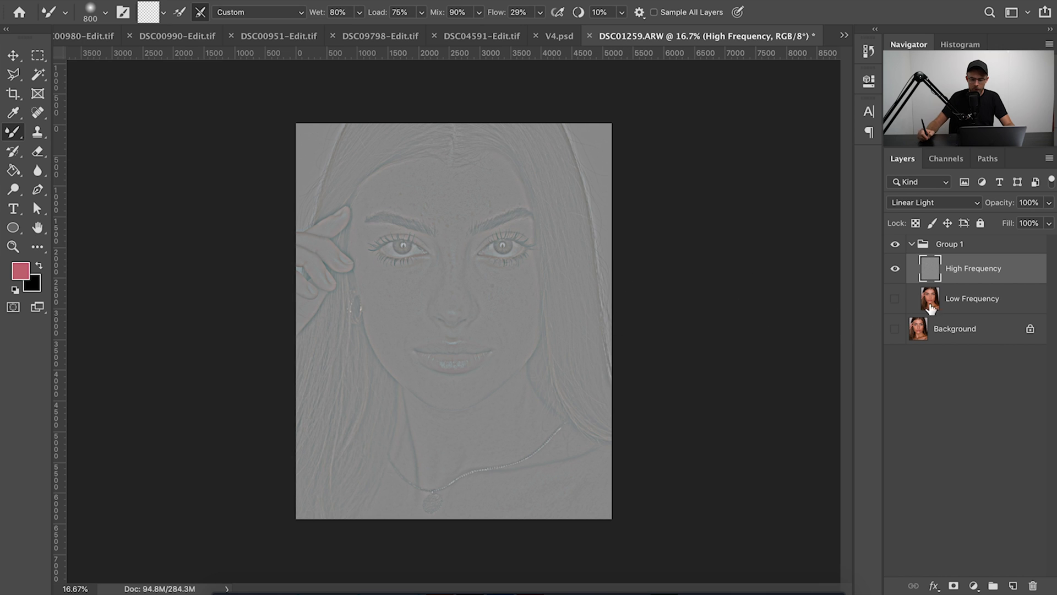
# Add a Curves adjustment above the High Frequency layer with the High-Frequency-Edit preset.
pyautogui.click(973, 586)
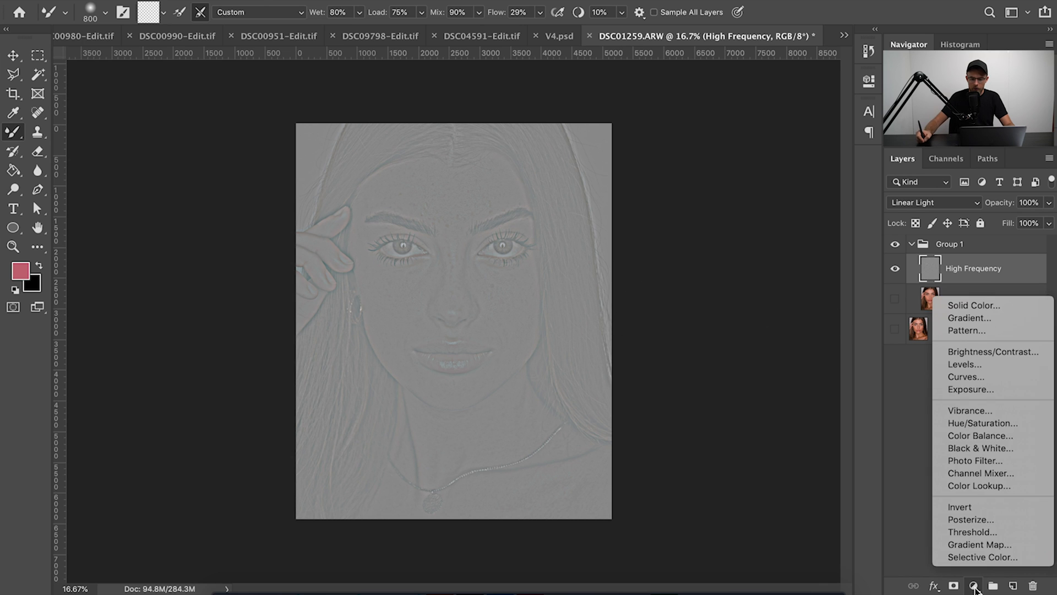
pyautogui.click(986, 378)
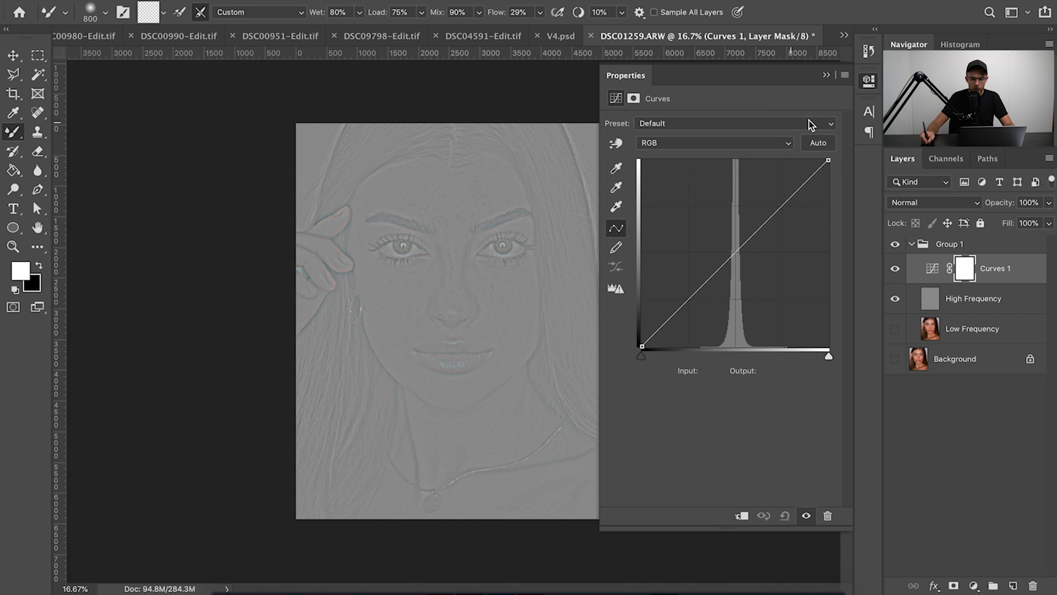
pyautogui.click(831, 126)
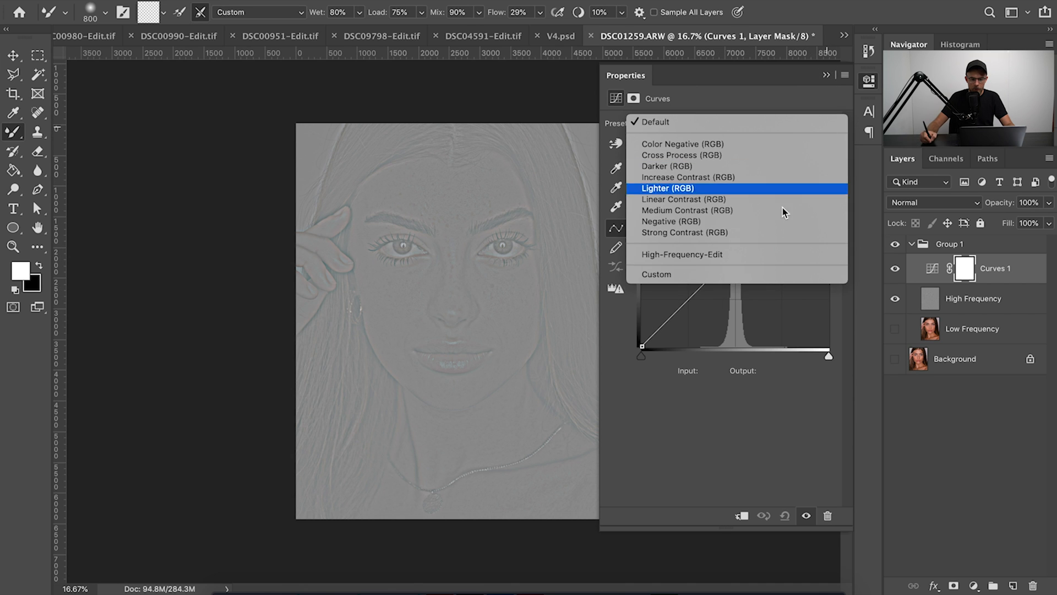
pyautogui.click(732, 255)
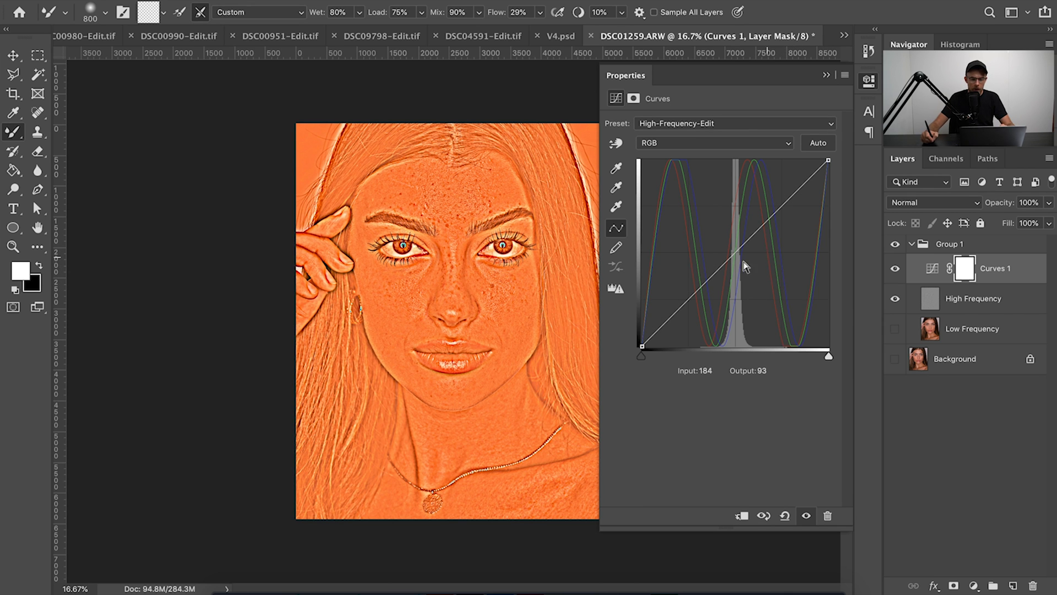
# Examine the control points of the Red channel curve in the Curves 1 adjustment.
pyautogui.click(783, 150)
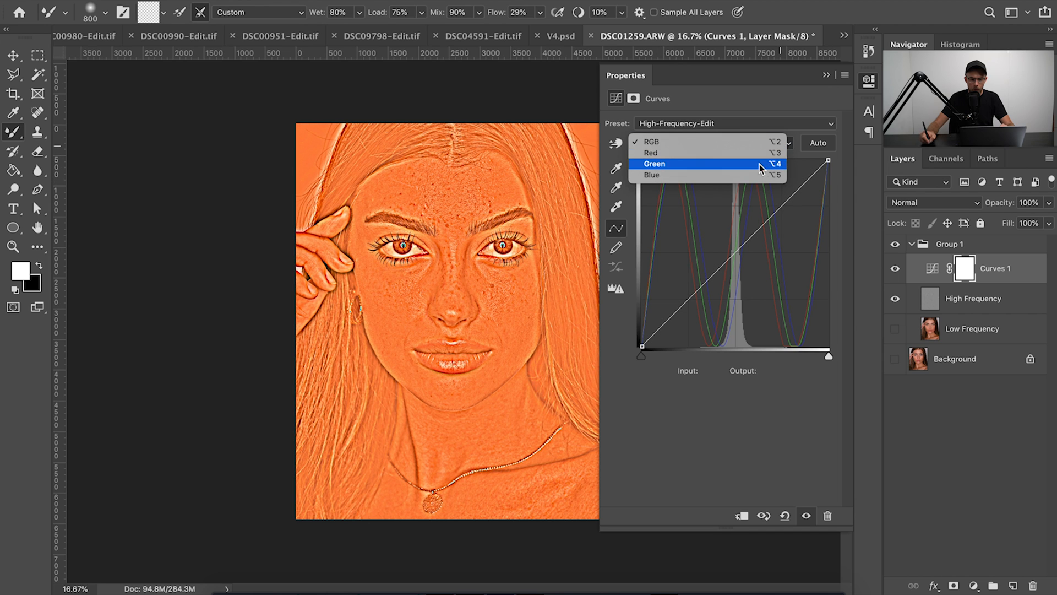
pyautogui.click(757, 154)
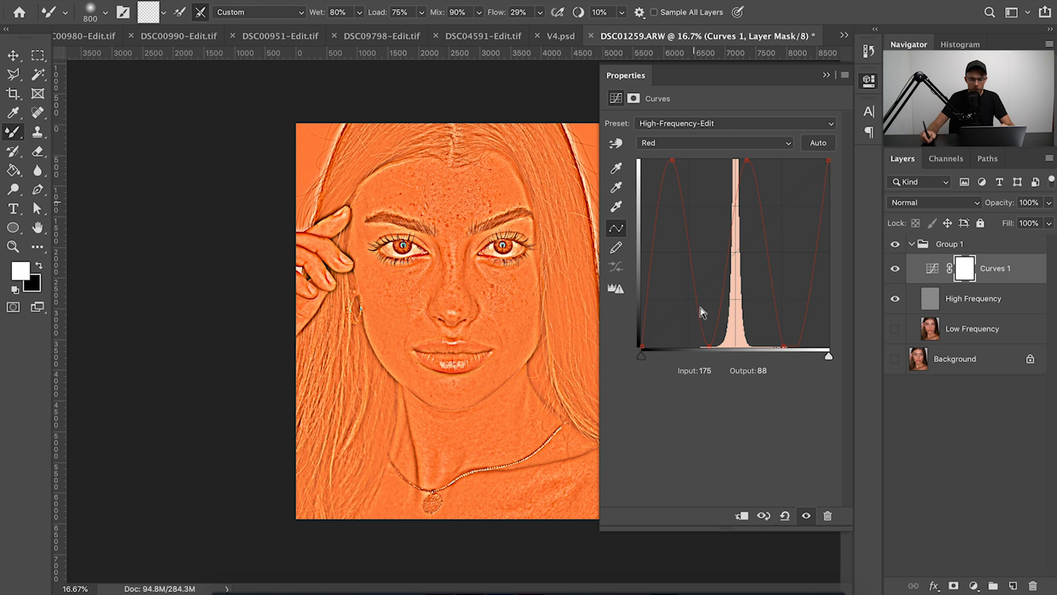
pyautogui.click(753, 145)
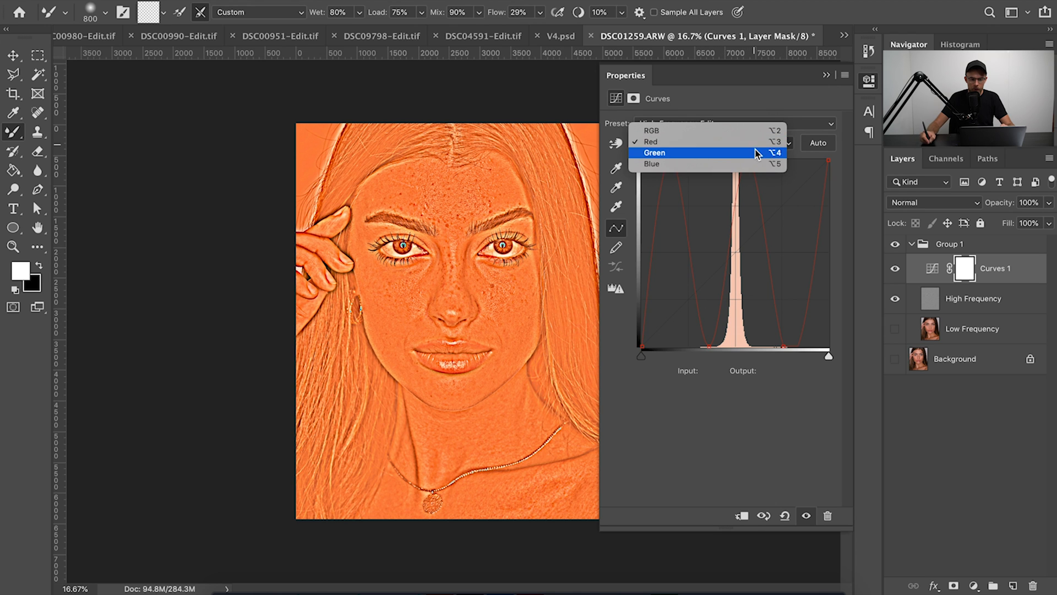
pyautogui.click(759, 142)
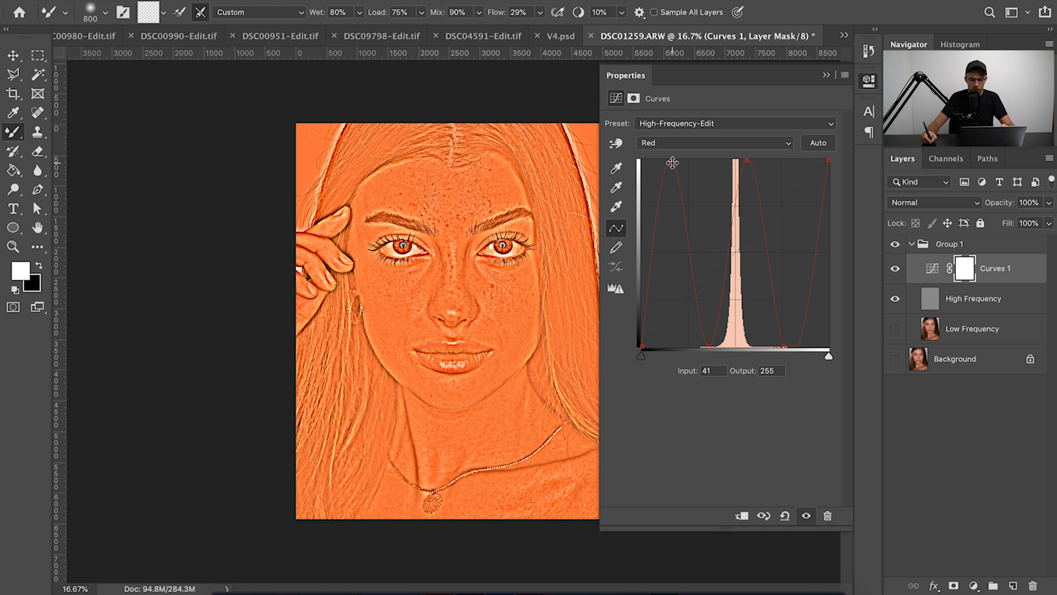
pyautogui.click(709, 347)
pyautogui.click(747, 161)
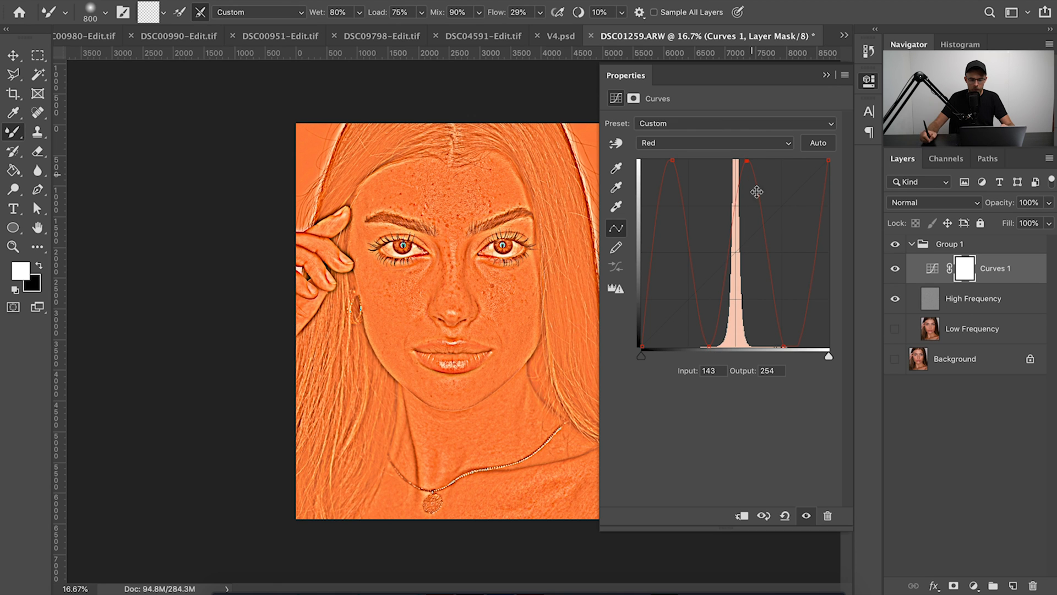
pyautogui.click(785, 346)
pyautogui.click(829, 161)
# Examine the control points of the Green channel curve in the same adjustment.
pyautogui.click(753, 143)
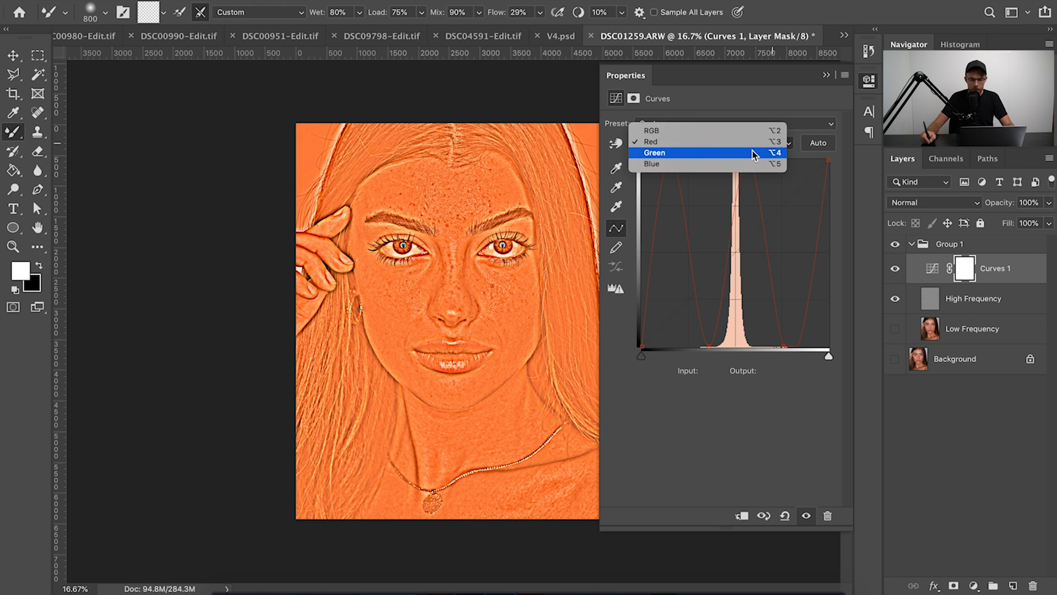
pyautogui.click(749, 156)
pyautogui.click(681, 161)
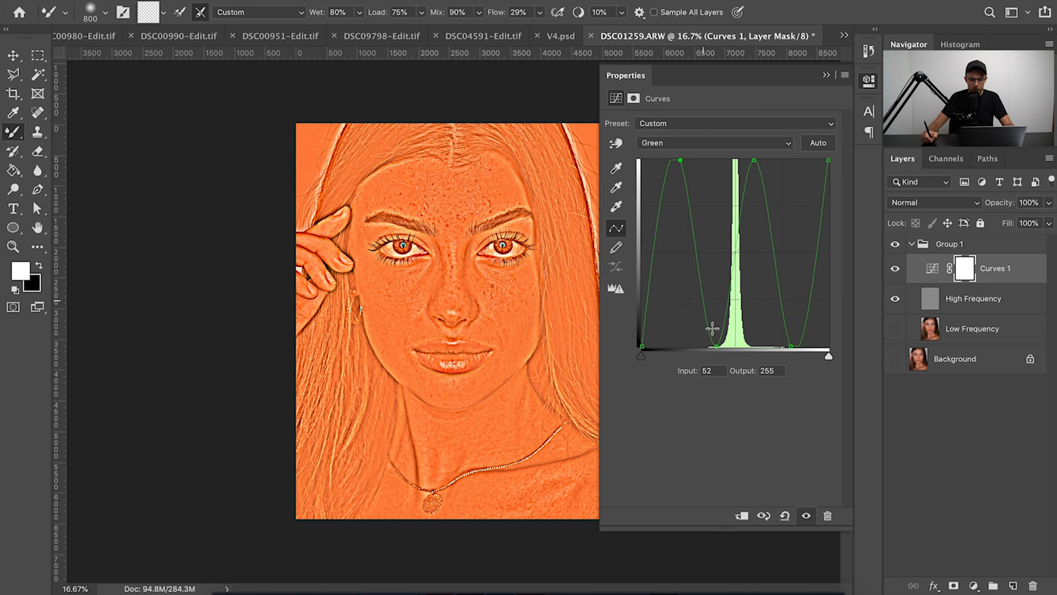
pyautogui.click(715, 346)
pyautogui.click(755, 159)
pyautogui.click(792, 347)
# Examine the peaks and low points of the Blue channel curve in the Curves adjustment.
pyautogui.click(723, 144)
pyautogui.click(721, 154)
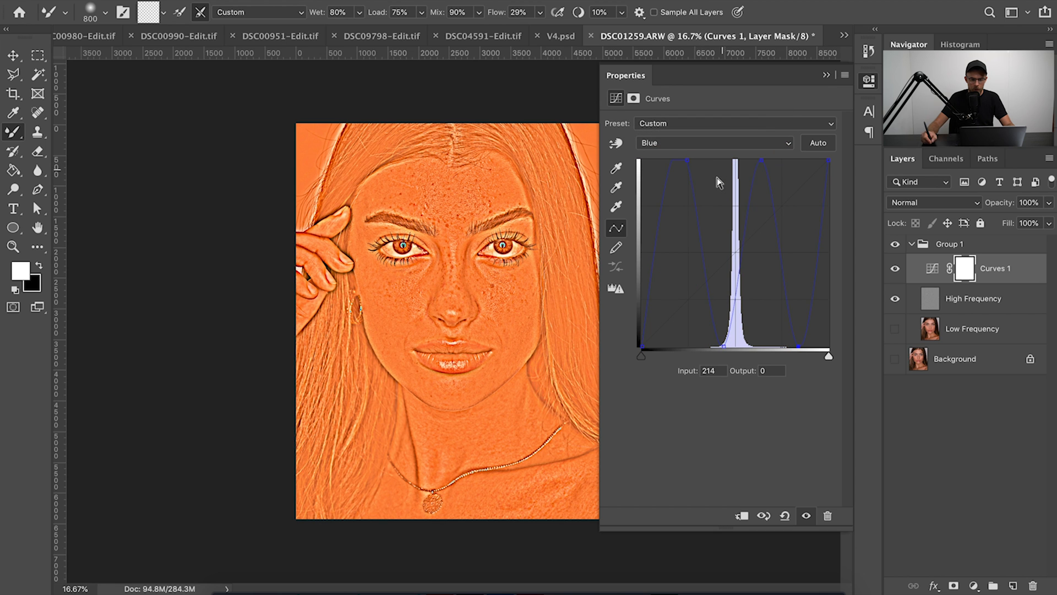
pyautogui.click(690, 161)
pyautogui.click(723, 346)
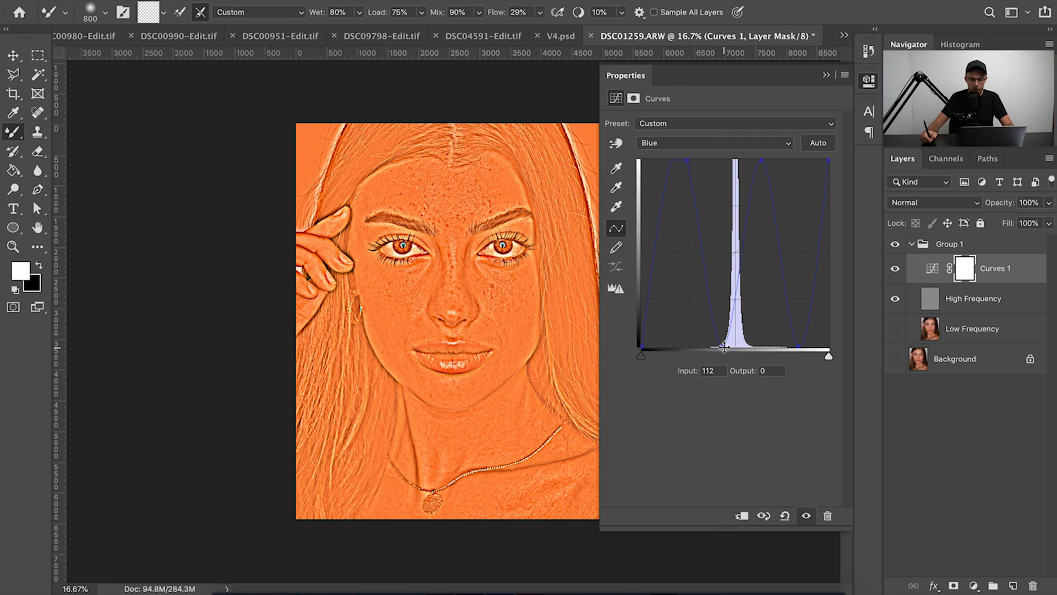
pyautogui.click(764, 160)
pyautogui.click(798, 346)
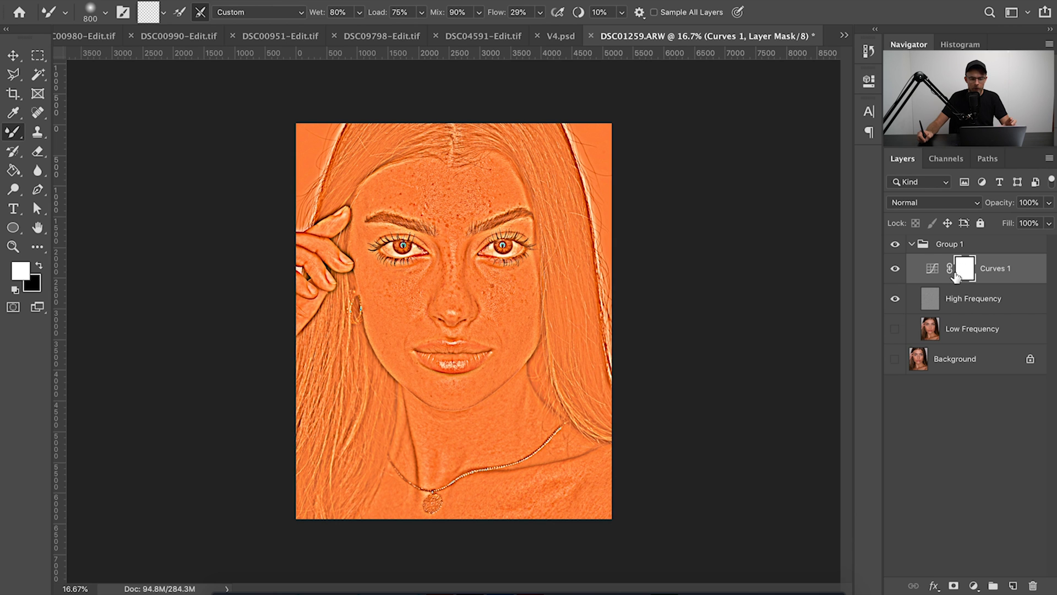
# Select the High Frequency layer and set up the Clone Stamp tool to sample Current Layer at 19% flow.
pyautogui.click(958, 303)
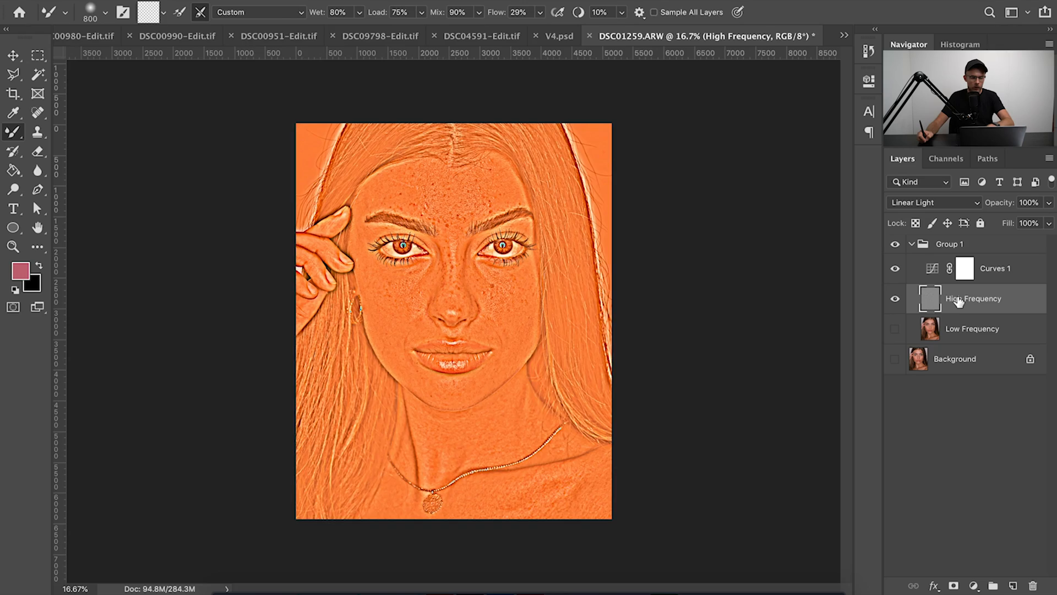
pyautogui.press('super+plus')
pyautogui.press('super+plus')
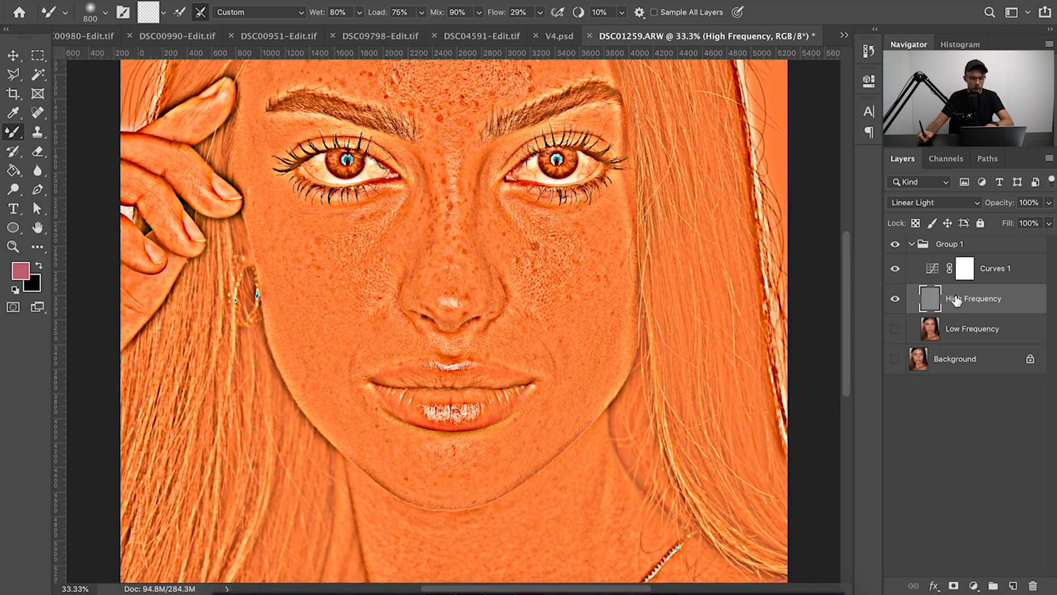
pyautogui.press('super+plus')
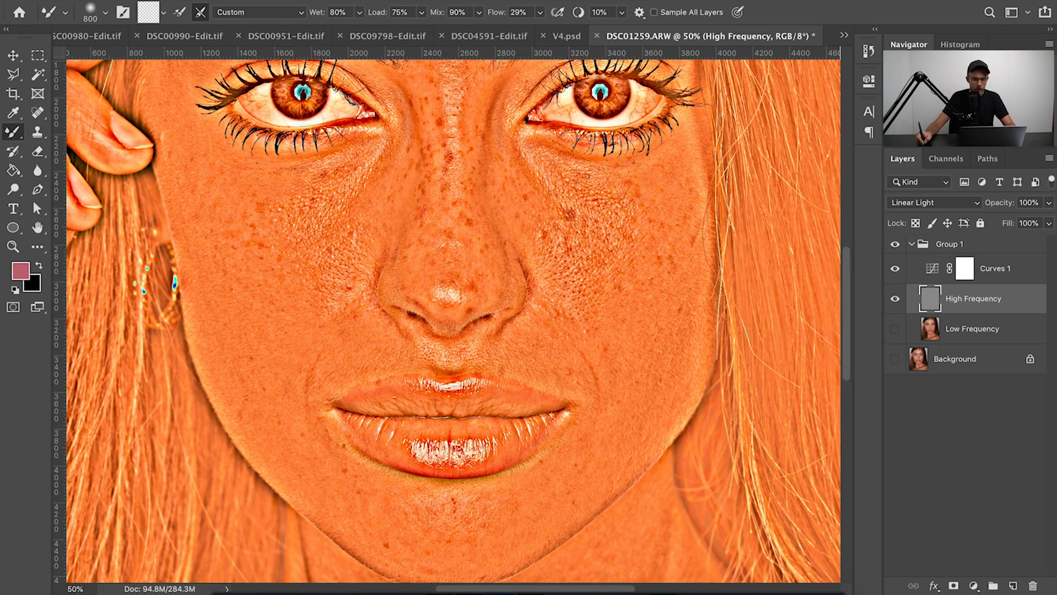
pyautogui.moveTo(468, 247)
pyautogui.mouseDown()
pyautogui.moveTo(446, 398)
pyautogui.moveTo(491, 569)
pyautogui.moveTo(539, 569)
pyautogui.moveTo(535, 534)
pyautogui.mouseUp()
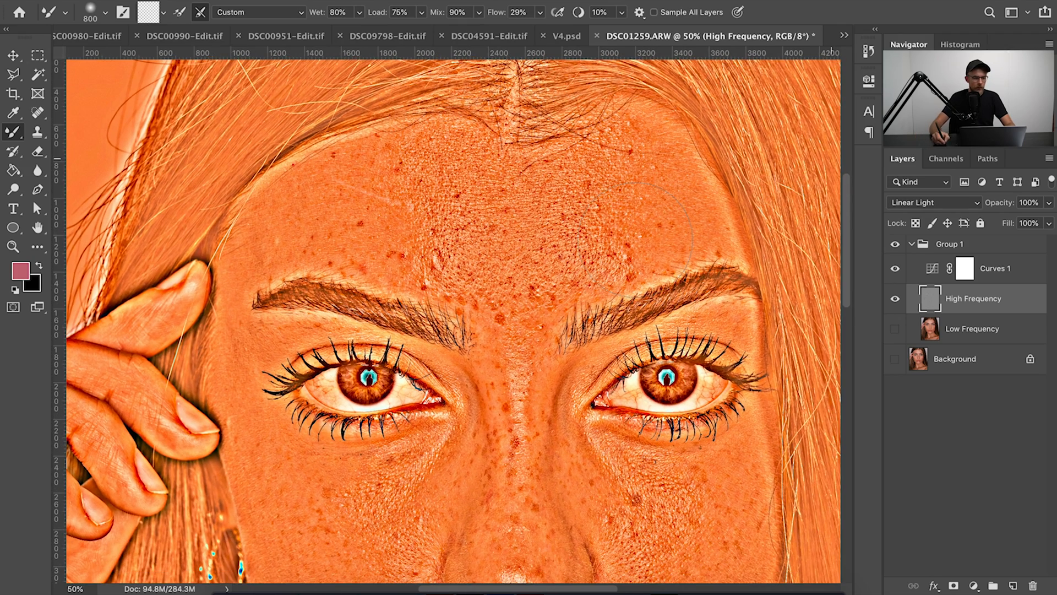
pyautogui.press('s')
pyautogui.rightClick(37, 133)
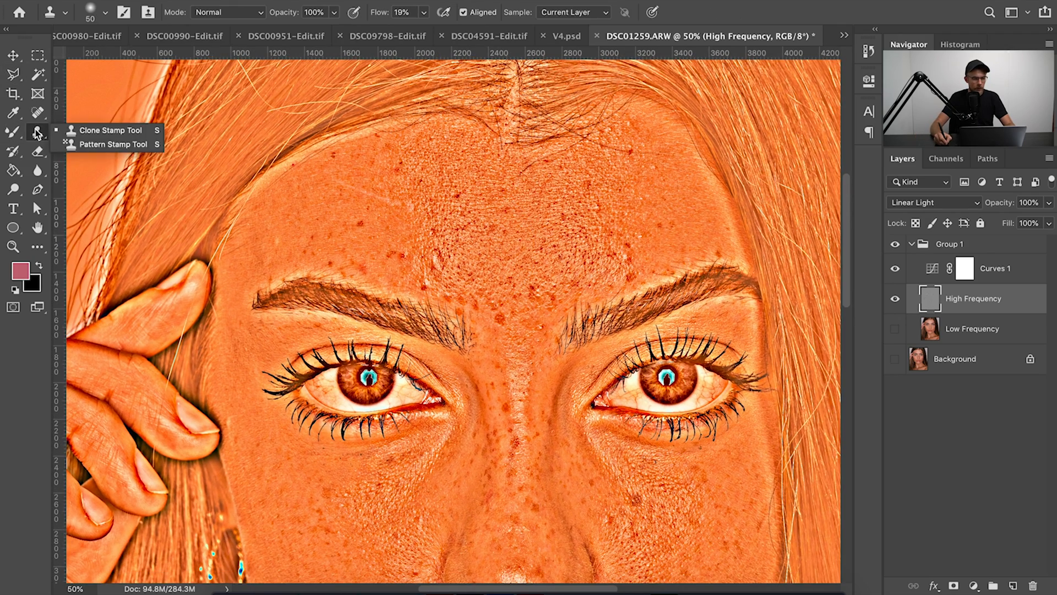
pyautogui.click(81, 131)
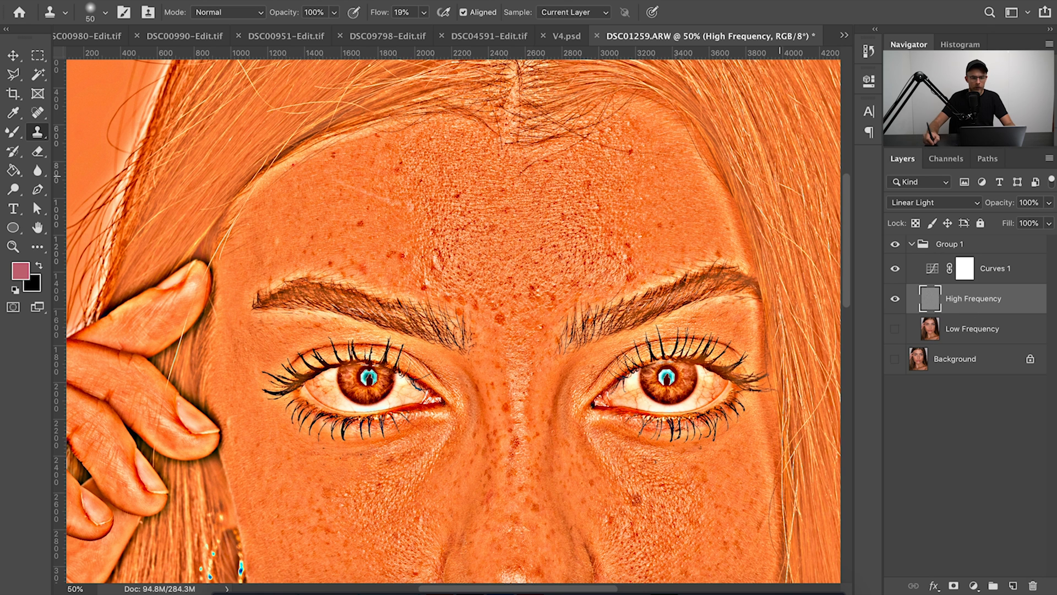
pyautogui.click(593, 13)
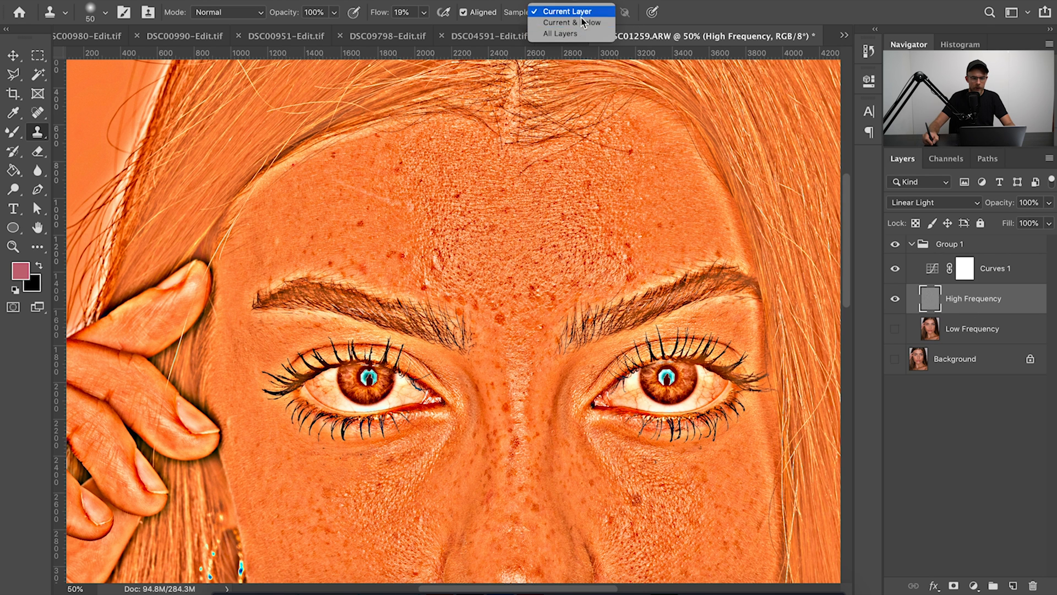
pyautogui.click(586, 15)
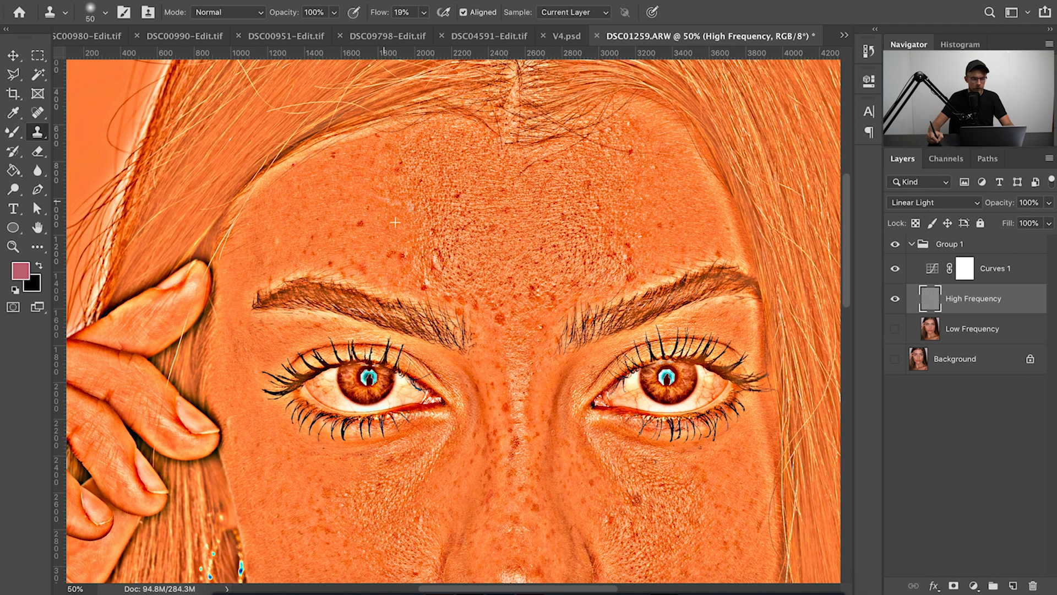
pyautogui.click(426, 13)
pyautogui.moveTo(422, 34); pyautogui.dragTo(425, 32)
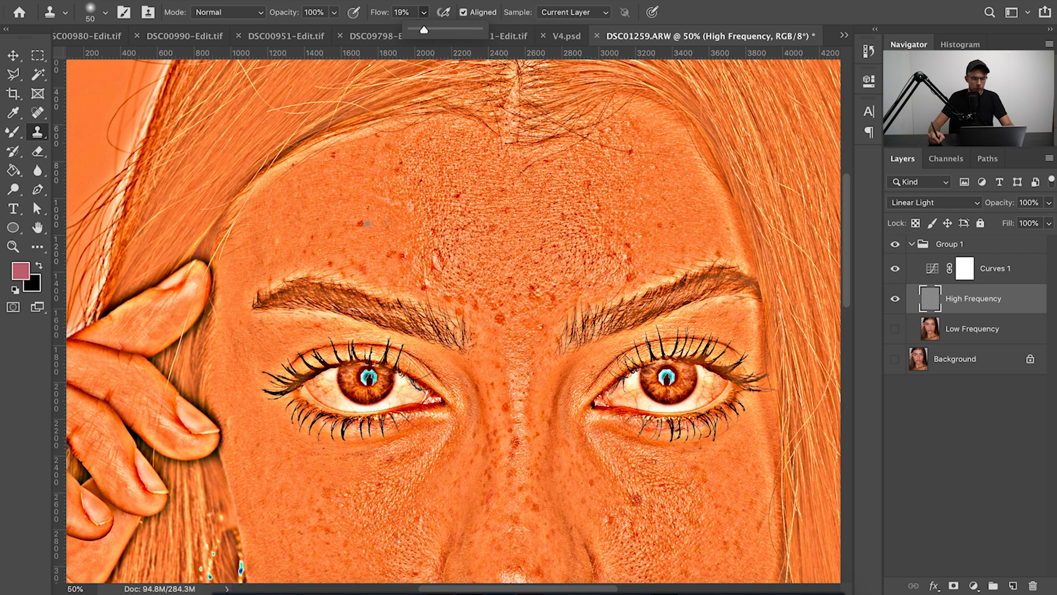
# Clone clean skin texture over the dark blemishes on the forehead and between the eyebrows, enlarging the brush to 80.
pyautogui.click(353, 182)
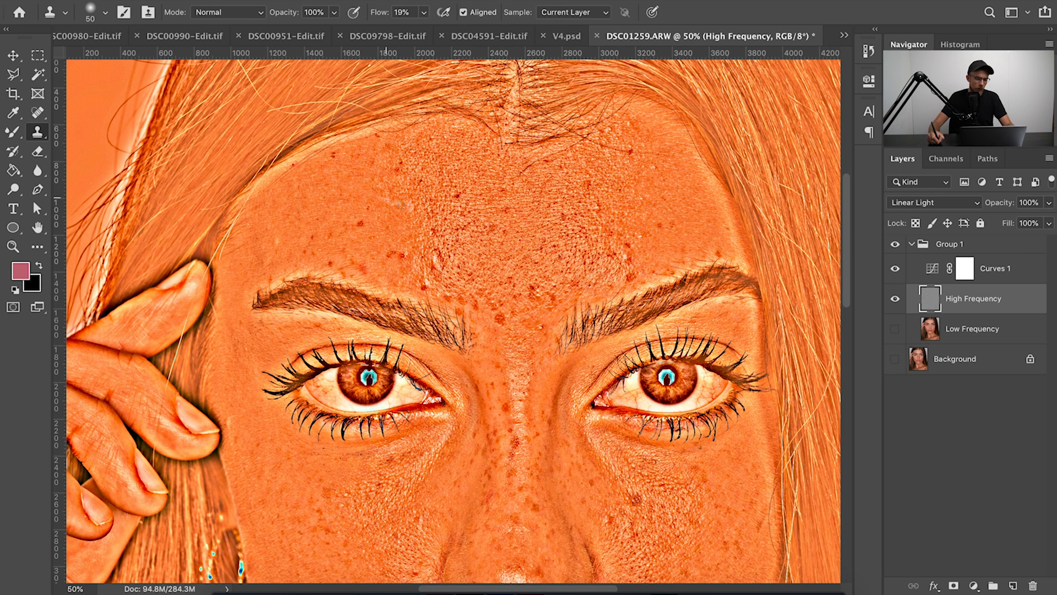
pyautogui.moveTo(405, 197); pyautogui.dragTo(407, 204)
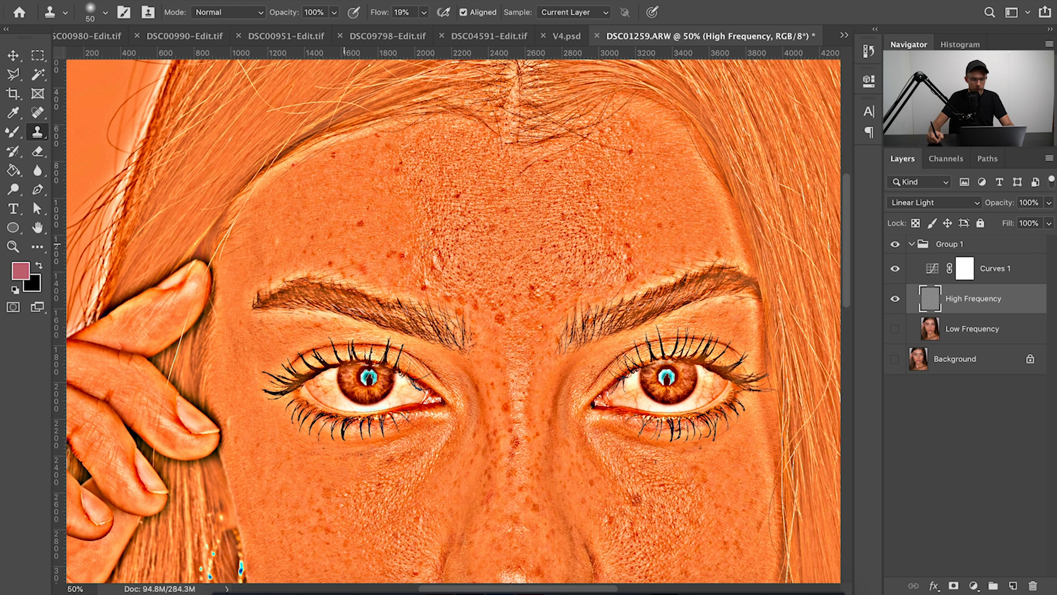
pyautogui.press(']')
pyautogui.press(']')
pyautogui.press(']')
pyautogui.click(625, 258)
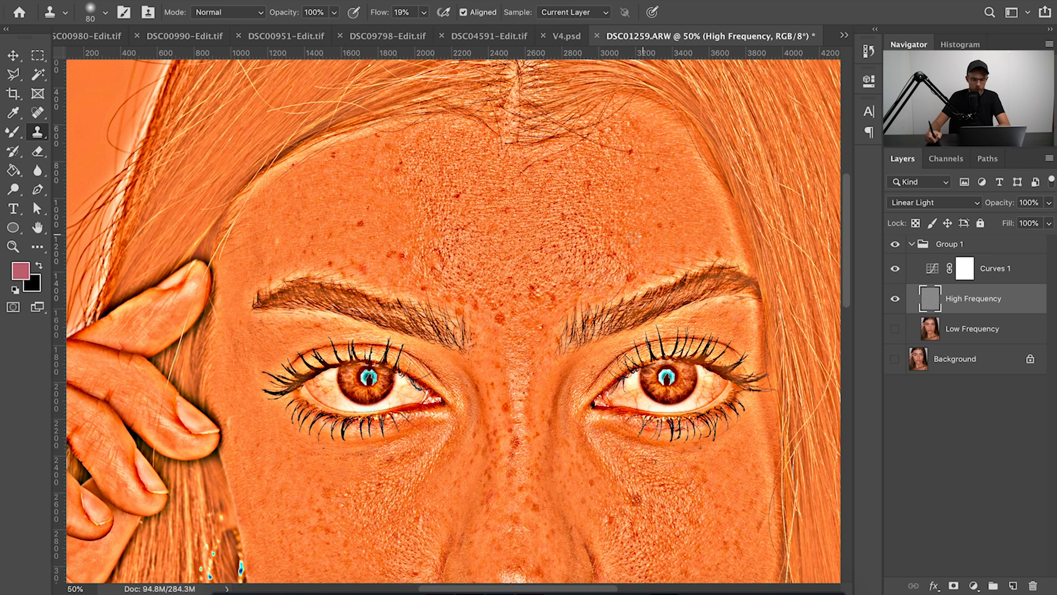
pyautogui.click(535, 327)
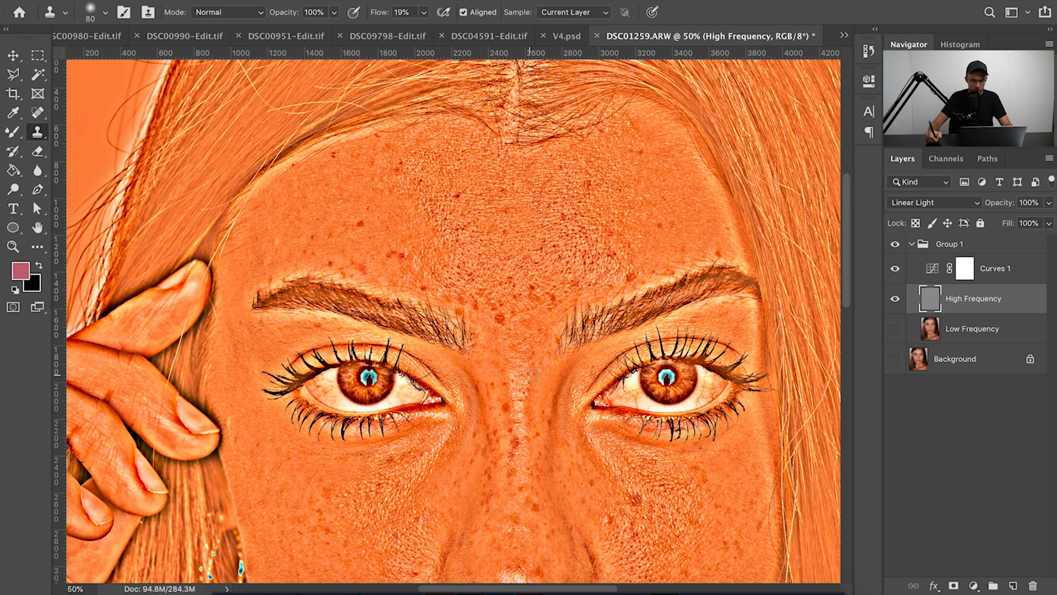
# Clone clean texture over the blemishes under the eye and on both cheeks, reducing the brush size to 70.
pyautogui.scroll(-5, 541, 327)
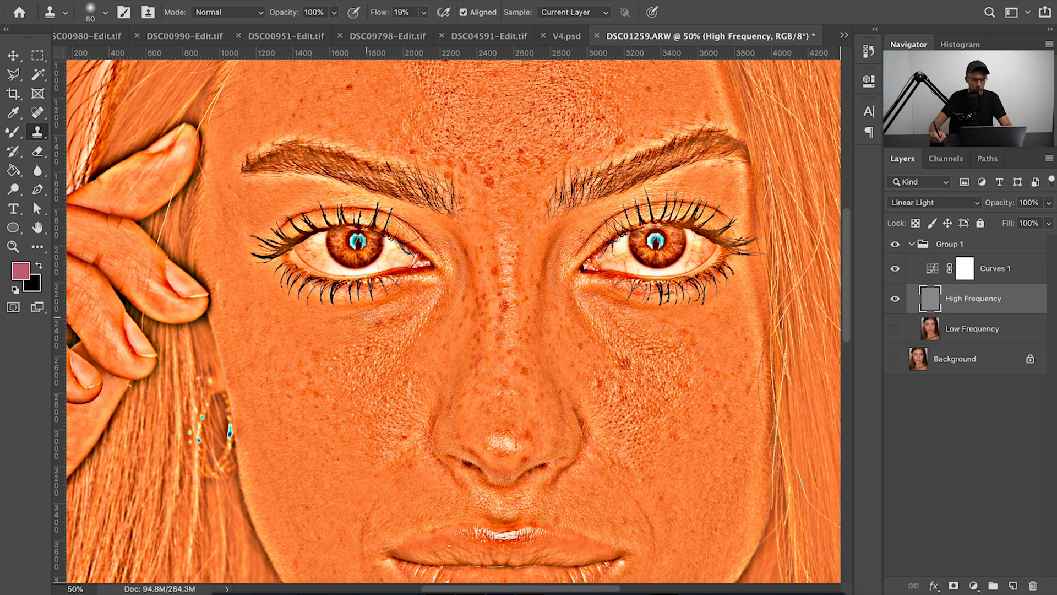
pyautogui.moveTo(323, 320)
pyautogui.mouseDown()
pyautogui.moveTo(381, 314)
pyautogui.moveTo(420, 332)
pyautogui.mouseUp()
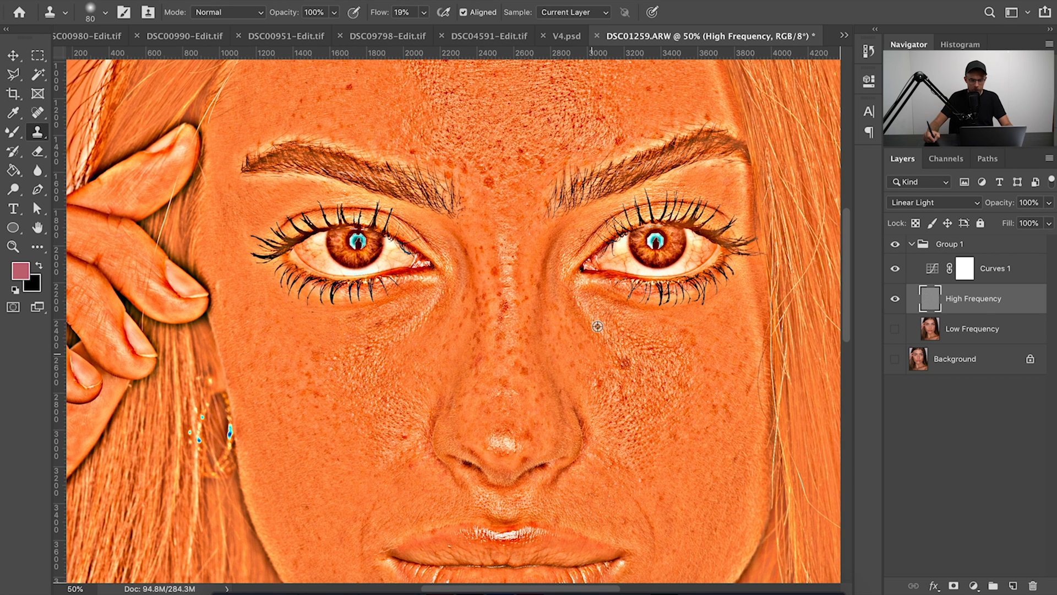
pyautogui.hotkey('ctrl', '-')
pyautogui.press('[')
pyautogui.moveTo(424, 417); pyautogui.dragTo(402, 448)
pyautogui.moveTo(547, 395)
pyautogui.mouseDown()
pyautogui.moveTo(559, 371)
pyautogui.moveTo(598, 346)
pyautogui.mouseUp()
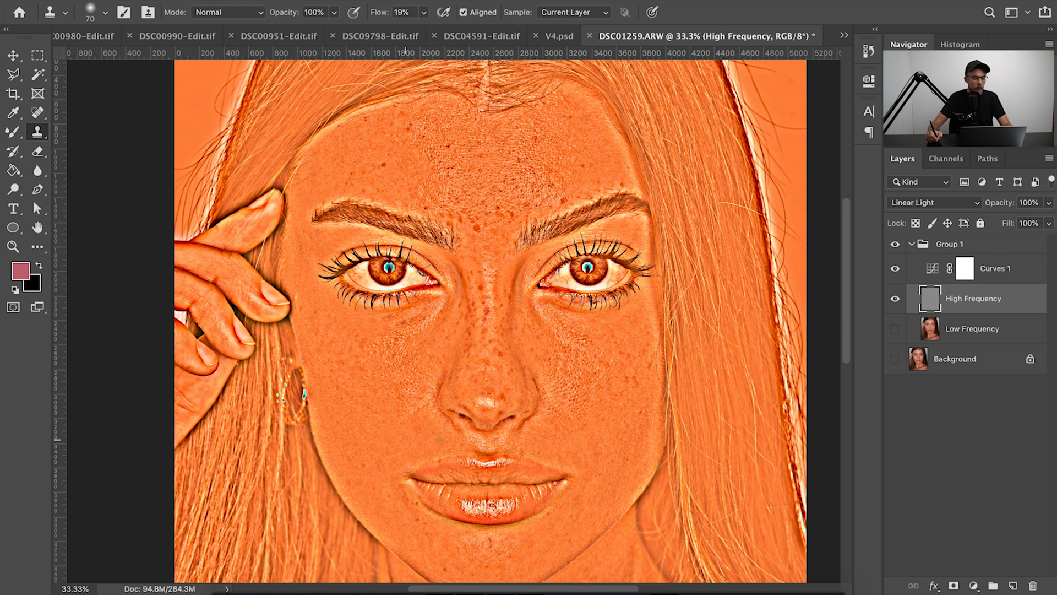
# Set the Clone Stamp brush size to 175 for broader texture cleanup on the face and neck.
pyautogui.scroll(-2, 439, 439)
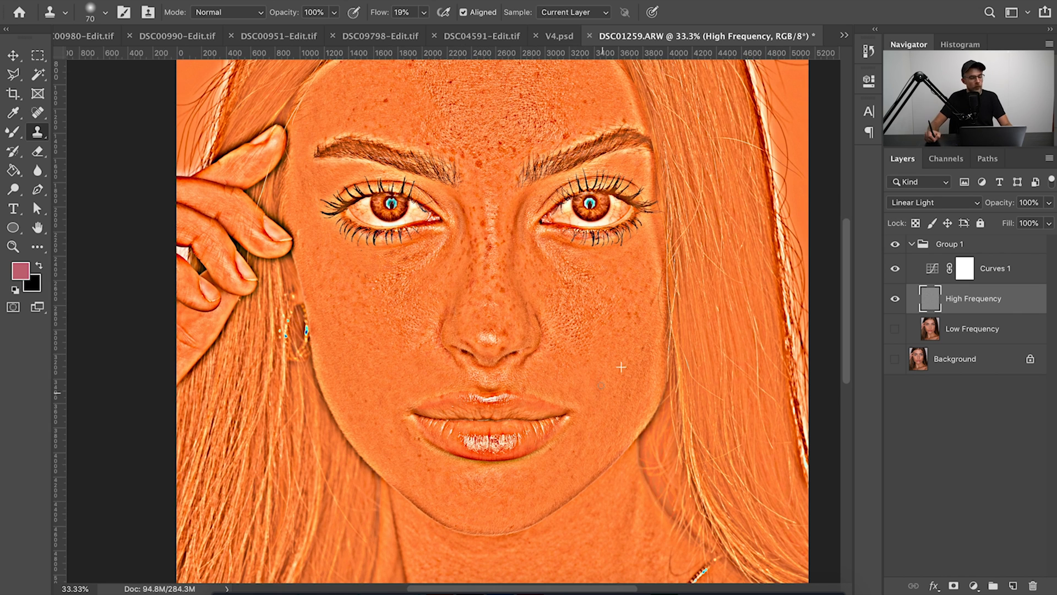
pyautogui.scroll(-6, 562, 404)
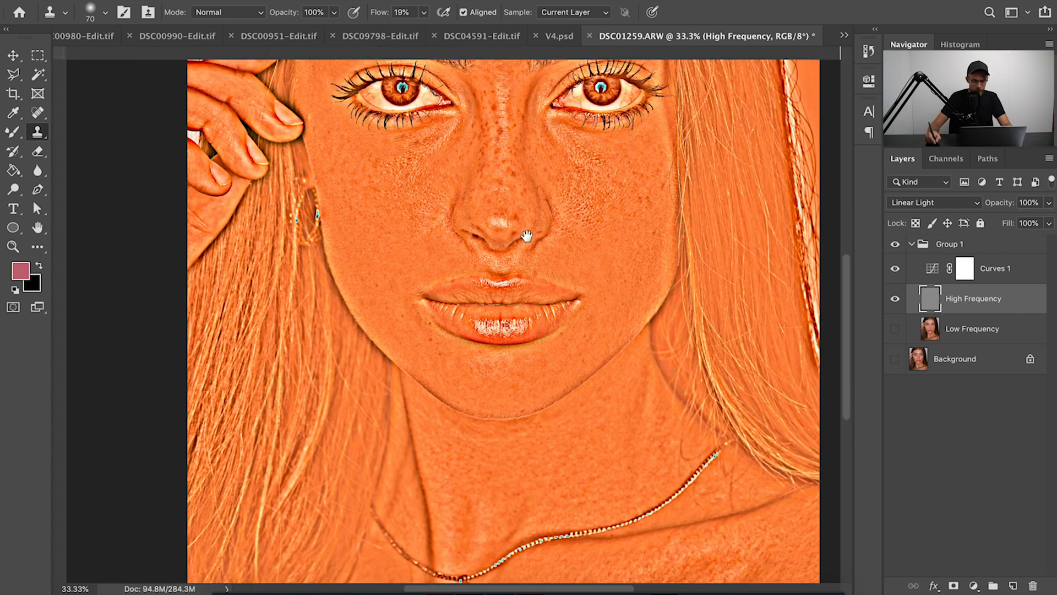
pyautogui.press(']')
pyautogui.press(']')
pyautogui.press(']')
pyautogui.press(']')
pyautogui.press(']')
pyautogui.press(']')
pyautogui.press(']')
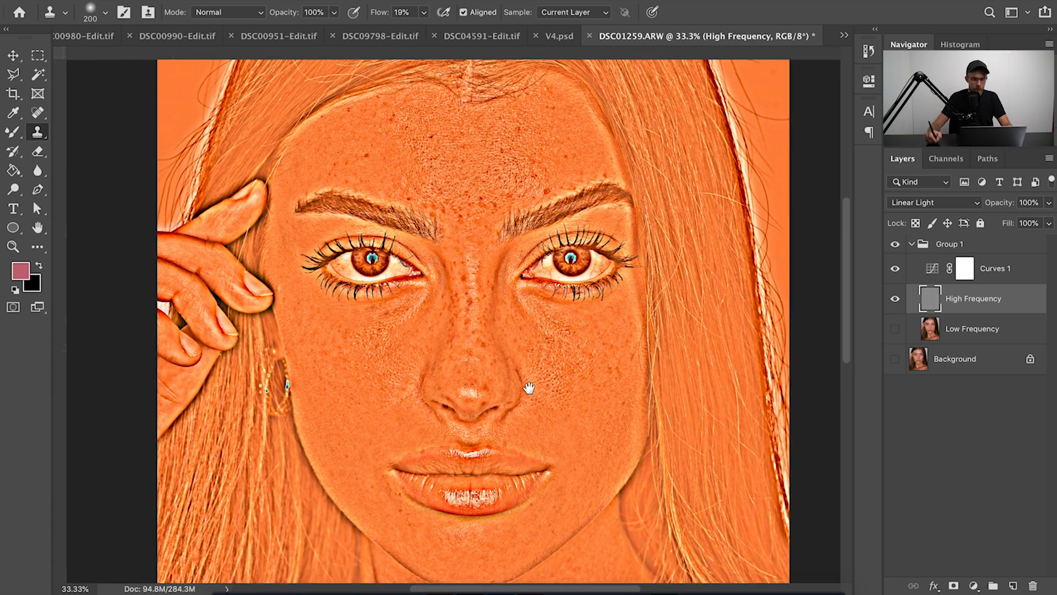
pyautogui.moveTo(529, 389); pyautogui.dragTo(532, 392)
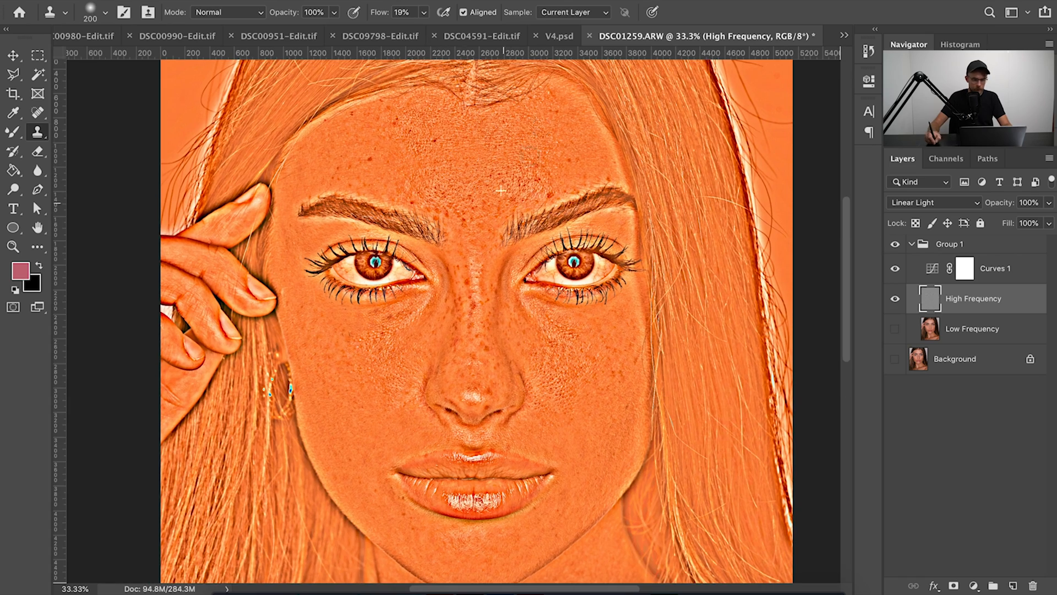
pyautogui.press('[')
pyautogui.press('b')
pyautogui.press('super+plus')
pyautogui.press('super+plus')
pyautogui.press('[')
pyautogui.press('[')
pyautogui.press('[')
pyautogui.press('[')
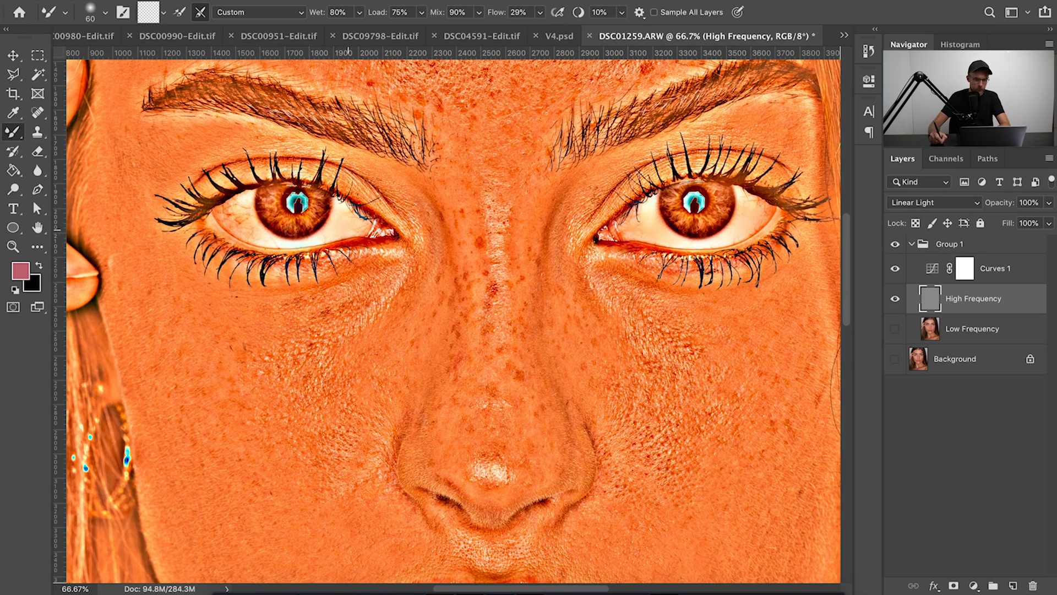
pyautogui.press('super+0')
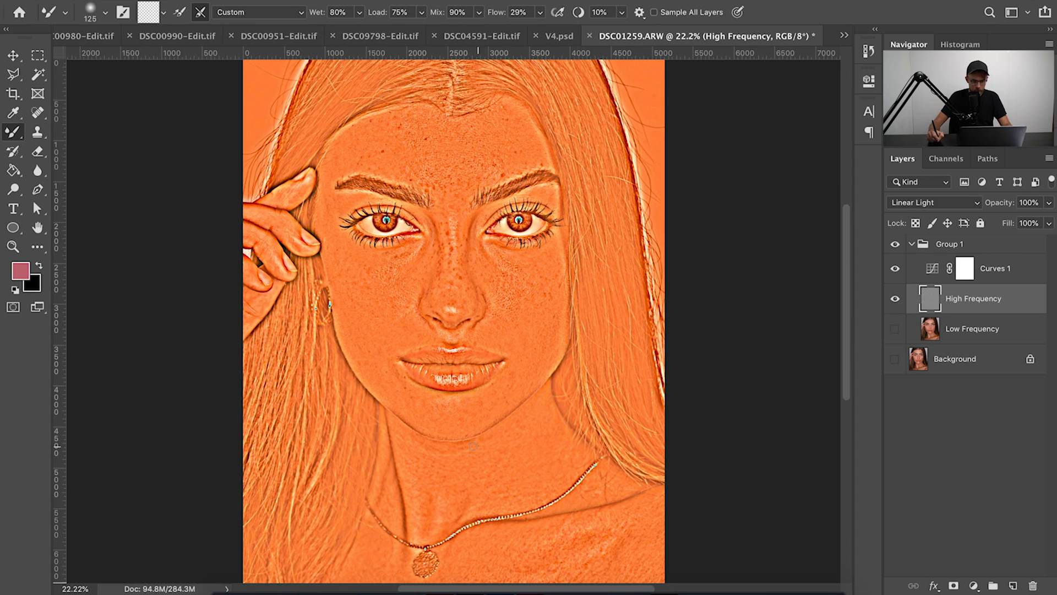
pyautogui.press('s')
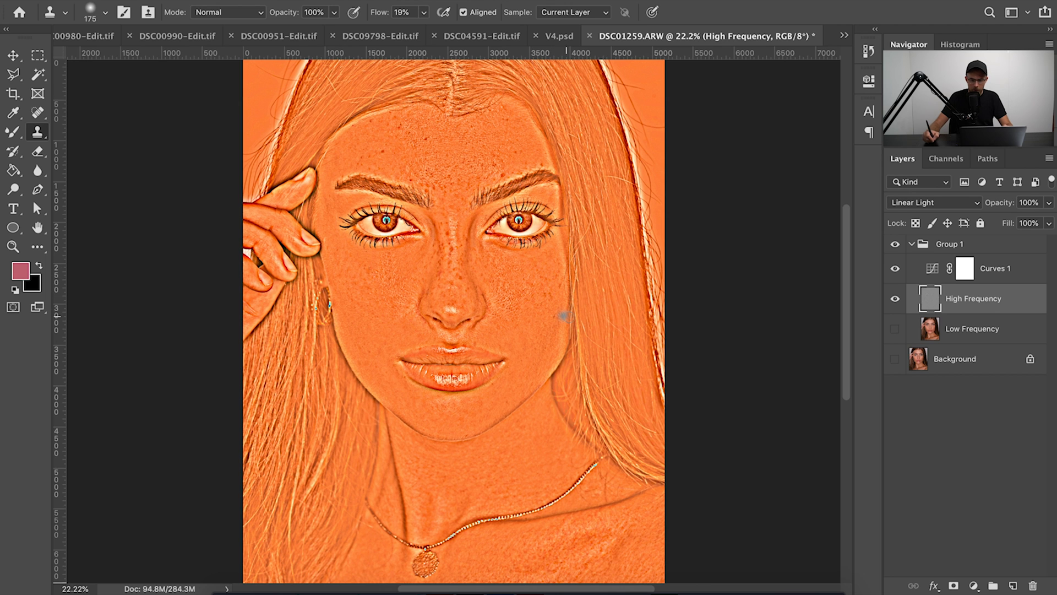
# Make the Low Frequency layer visible again and delete the Curves 1 aid layer.
pyautogui.click(893, 330)
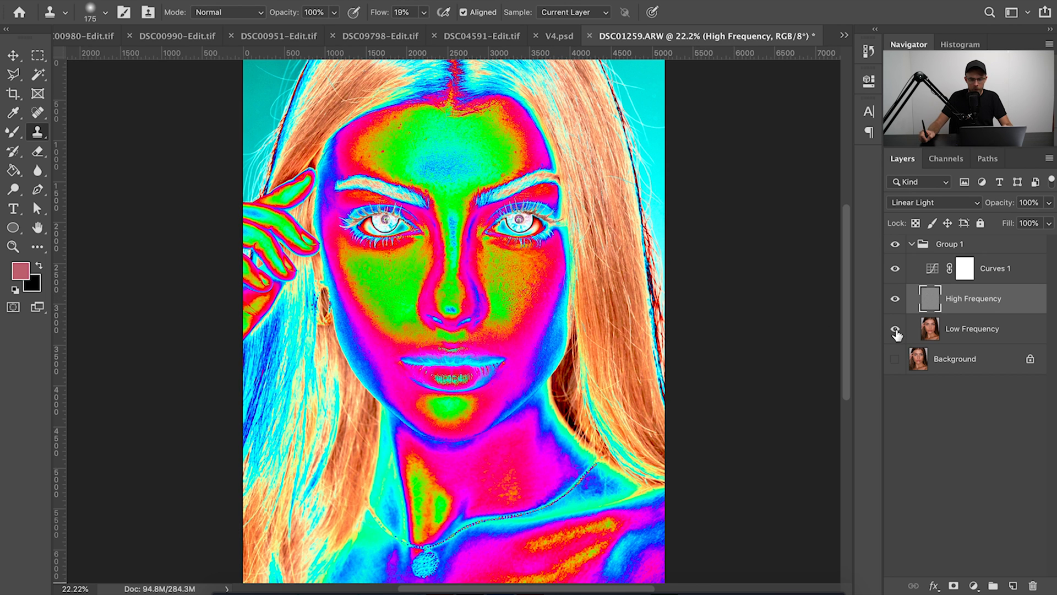
pyautogui.click(1006, 278)
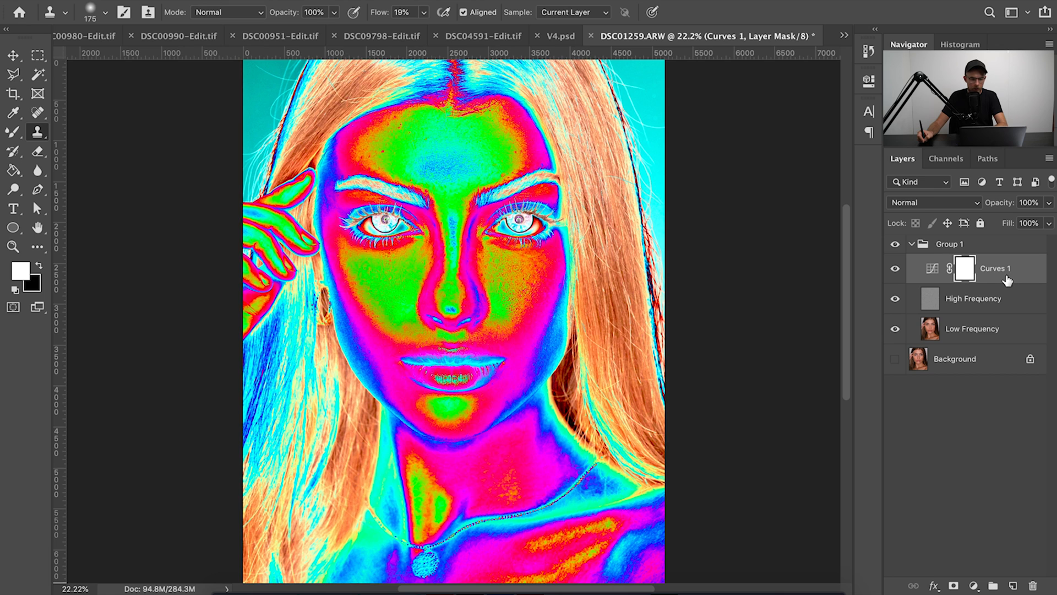
pyautogui.press('Delete')
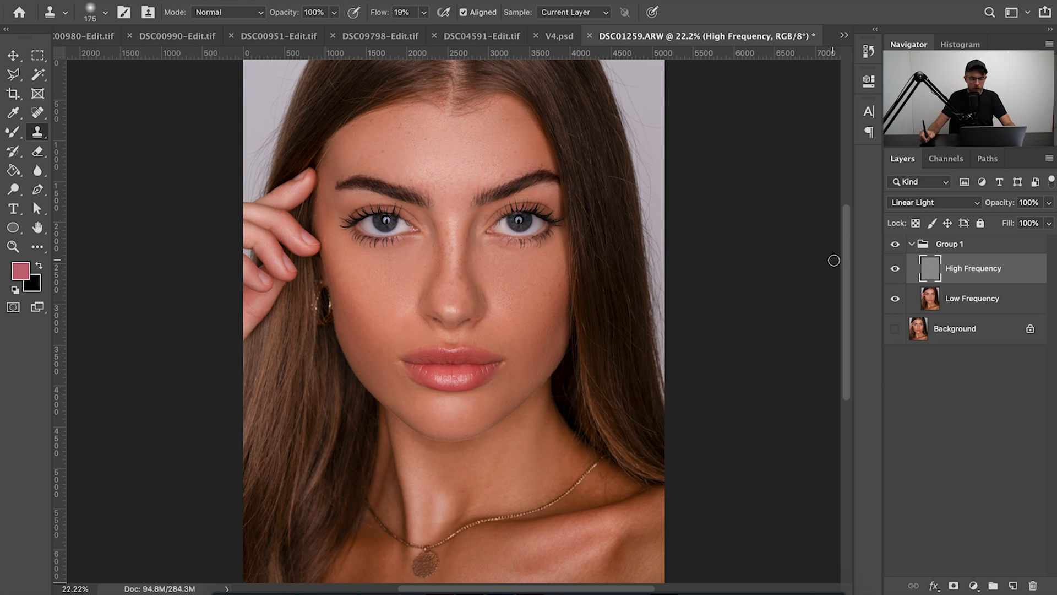
# Duplicate the High Frequency layer directly above the original inside Group 1.
pyautogui.press('super+equal')
pyautogui.press('super+equal')
pyautogui.press('super+equal')
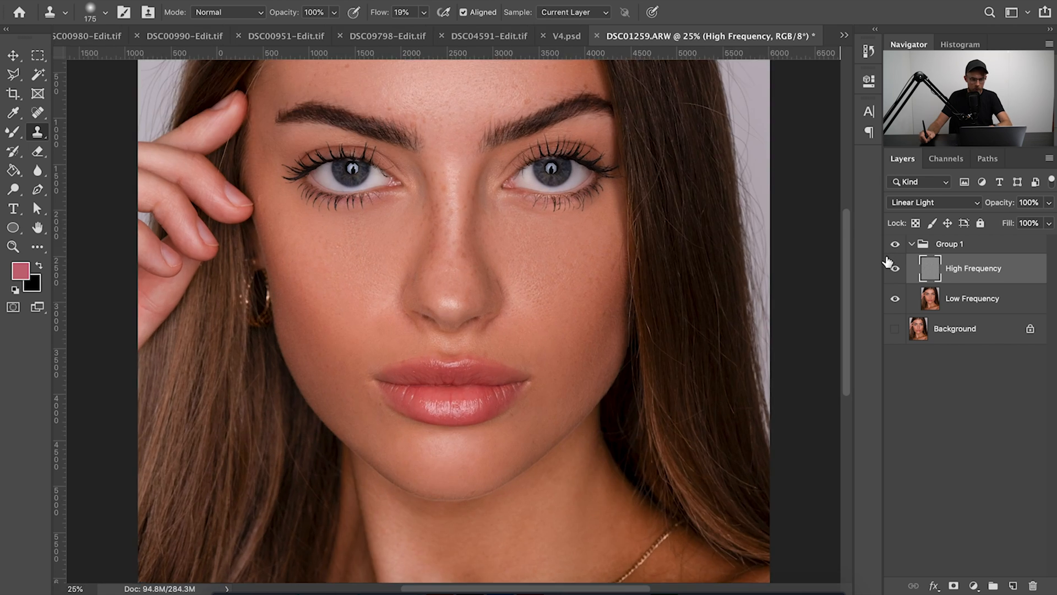
pyautogui.moveTo(446, 240); pyautogui.dragTo(463, 70)
pyautogui.press('super+minus')
pyautogui.press('super+minus')
pyautogui.press('super+minus')
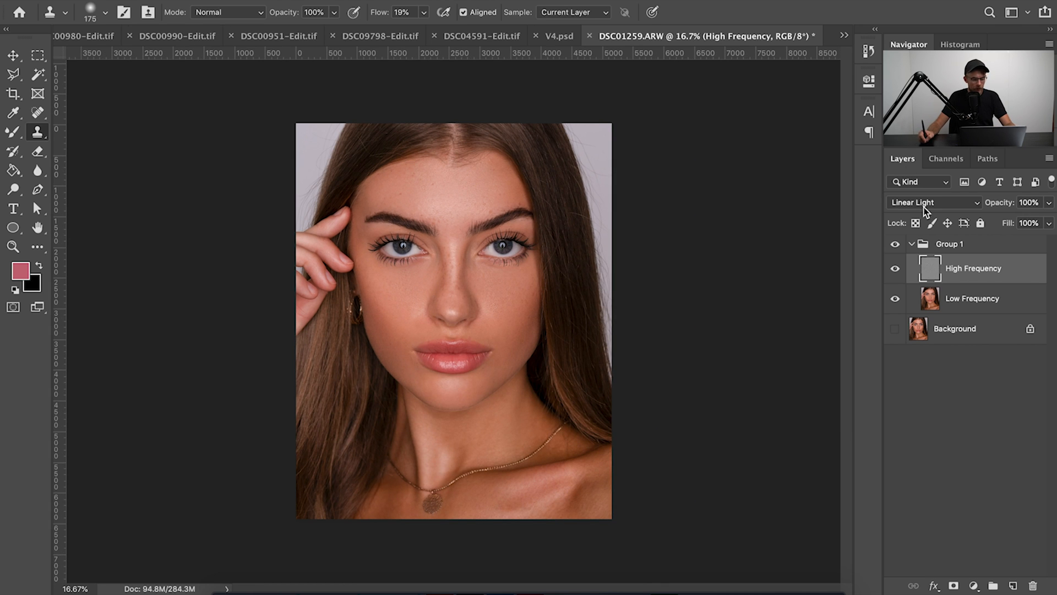
pyautogui.moveTo(991, 270); pyautogui.dragTo(986, 260)
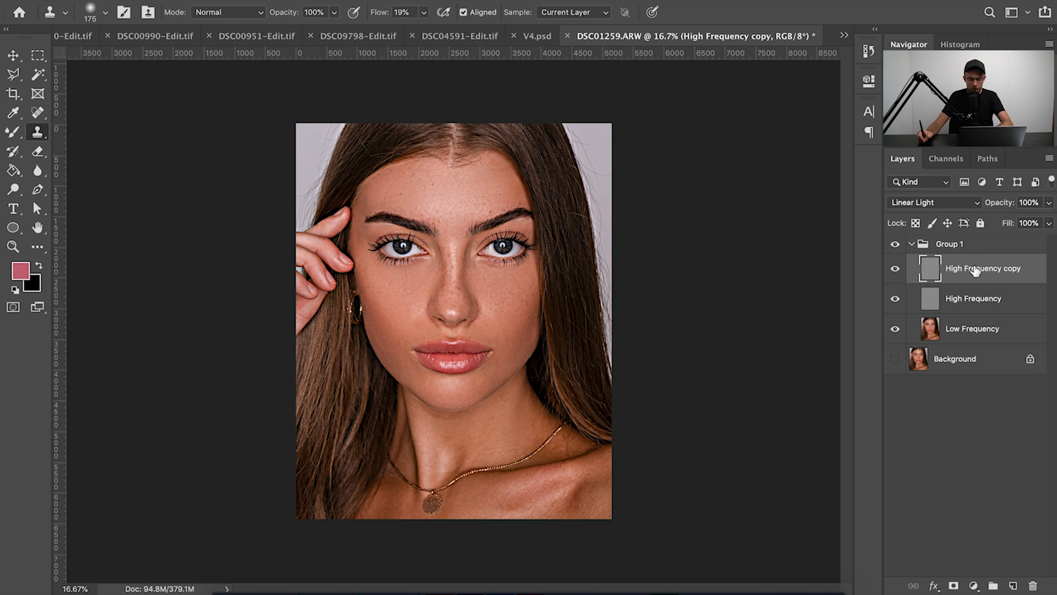
# In the High Frequency copy's Blend If options, split the Underlying Layer white slider to 0 / 255 and apply it.
pyautogui.hotkey('ctrl', '+')
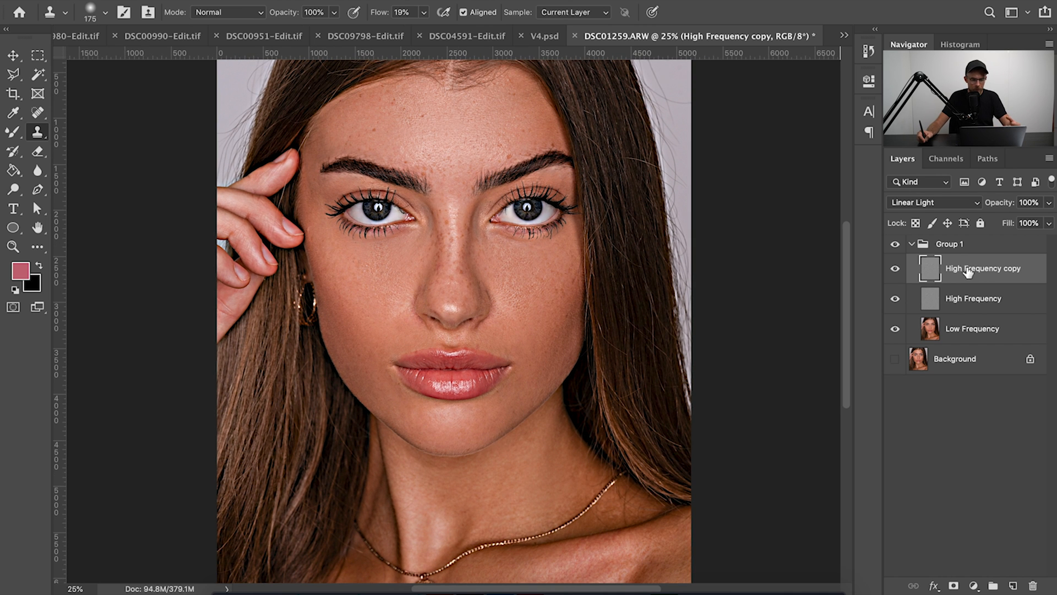
pyautogui.doubleClick(1029, 270)
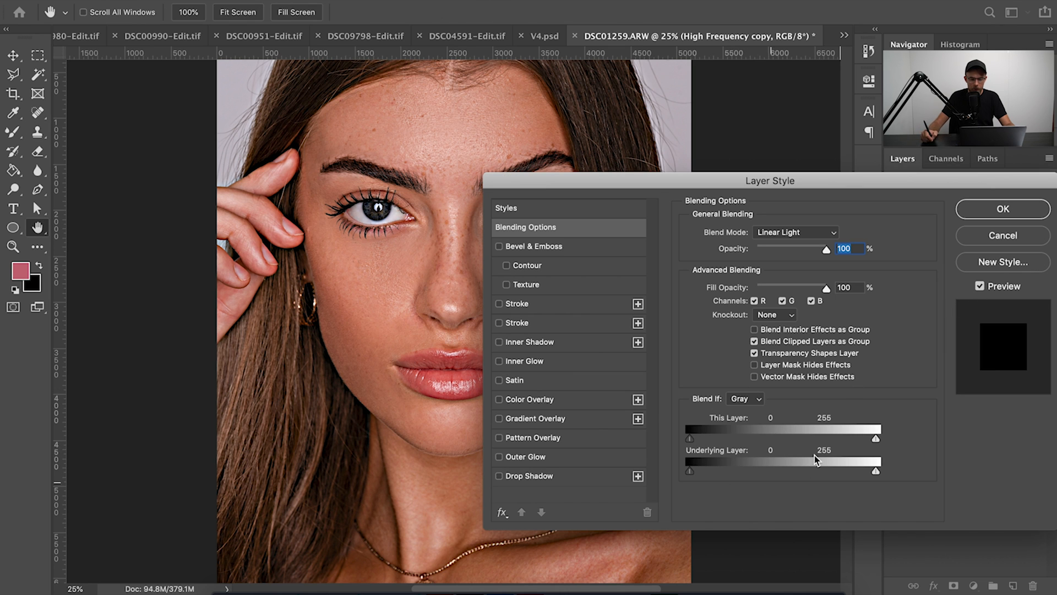
pyautogui.press('alt')
pyautogui.moveTo(878, 477); pyautogui.dragTo(693, 482)
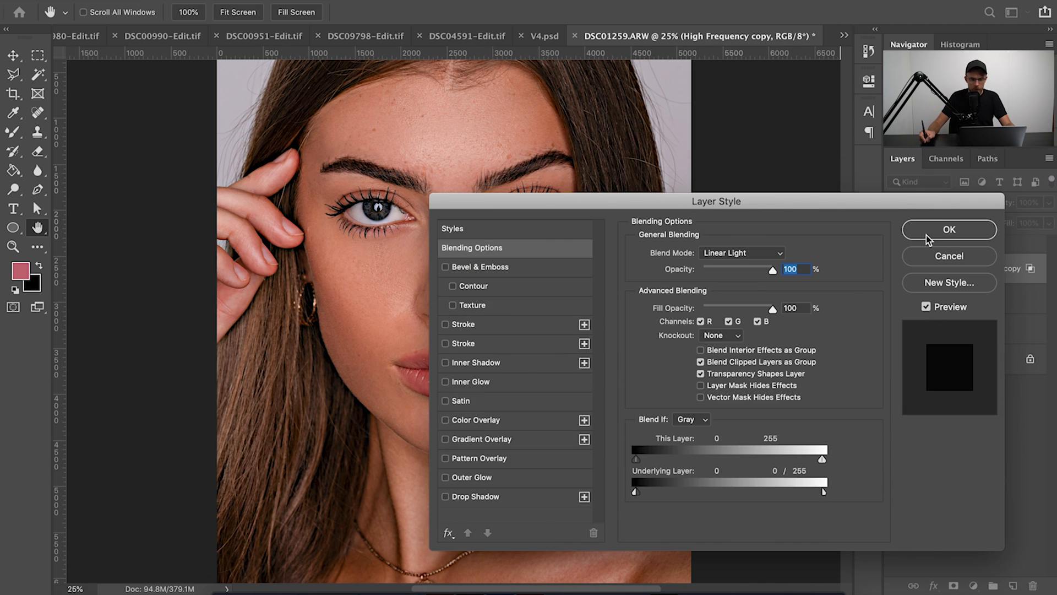
pyautogui.click(929, 237)
# Lower the High Frequency copy layer's opacity to 63% and compare the portrait with that layer hidden and shown.
pyautogui.press('s')
pyautogui.click(1049, 202)
pyautogui.moveTo(1026, 218); pyautogui.dragTo(1022, 224)
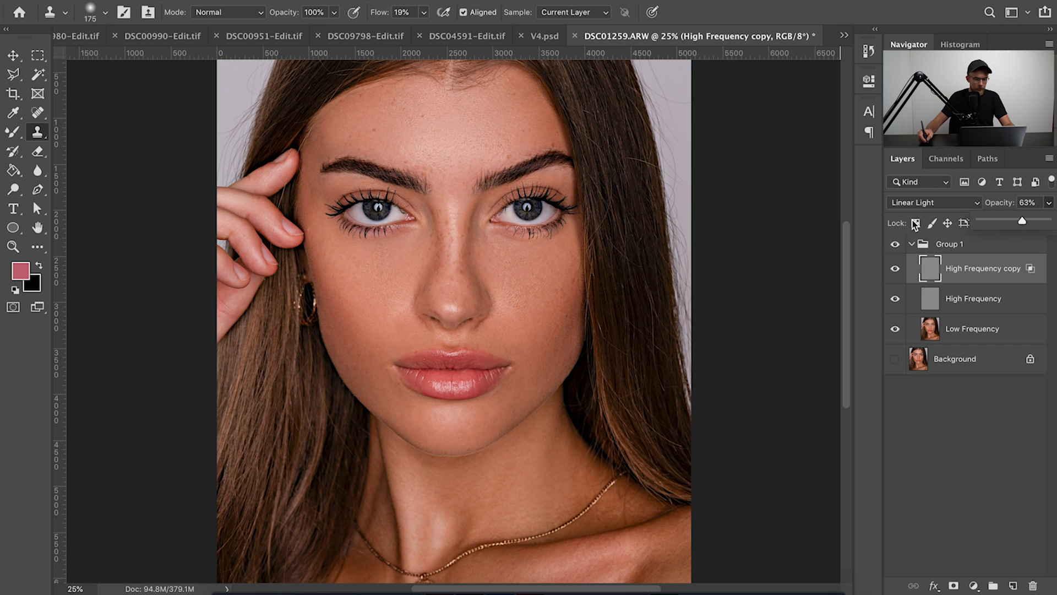
pyautogui.click(898, 269)
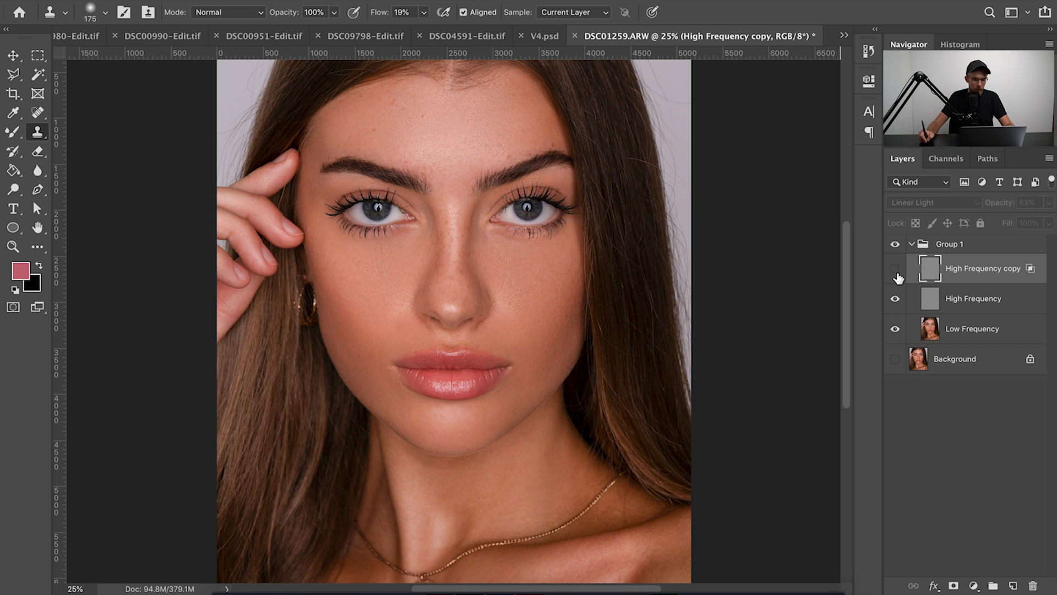
pyautogui.click(896, 272)
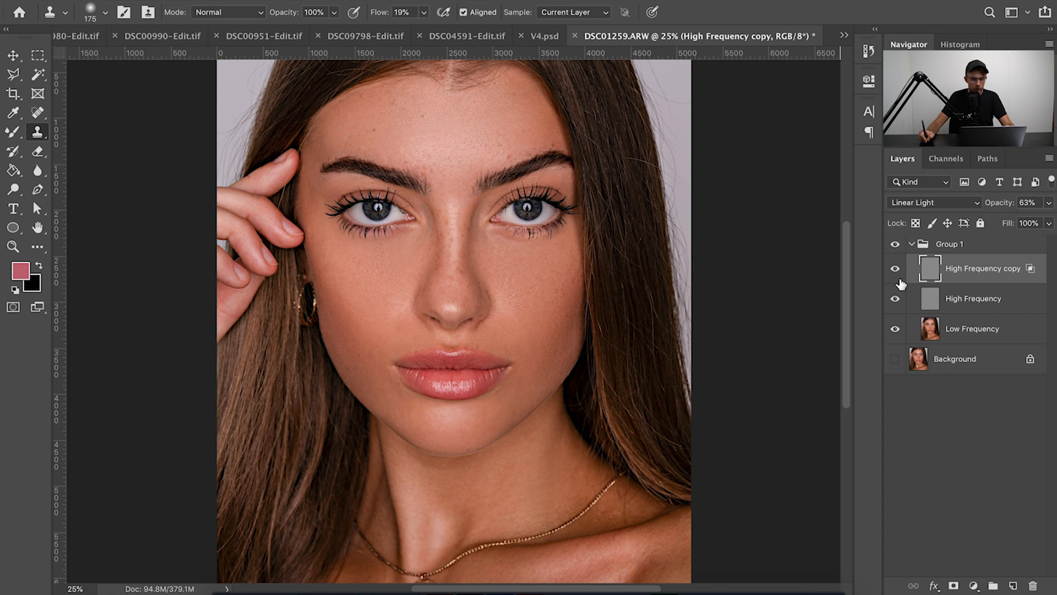
# Select Group 1, make the Background layer visible, and compare the original portrait with the retouched version.
pyautogui.click(966, 250)
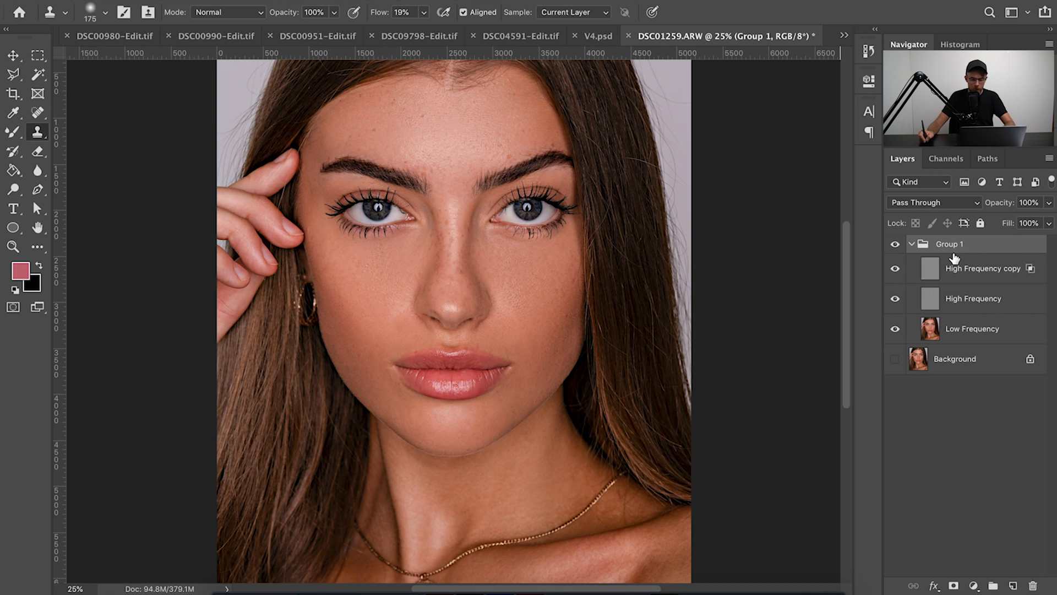
pyautogui.press('super+minus')
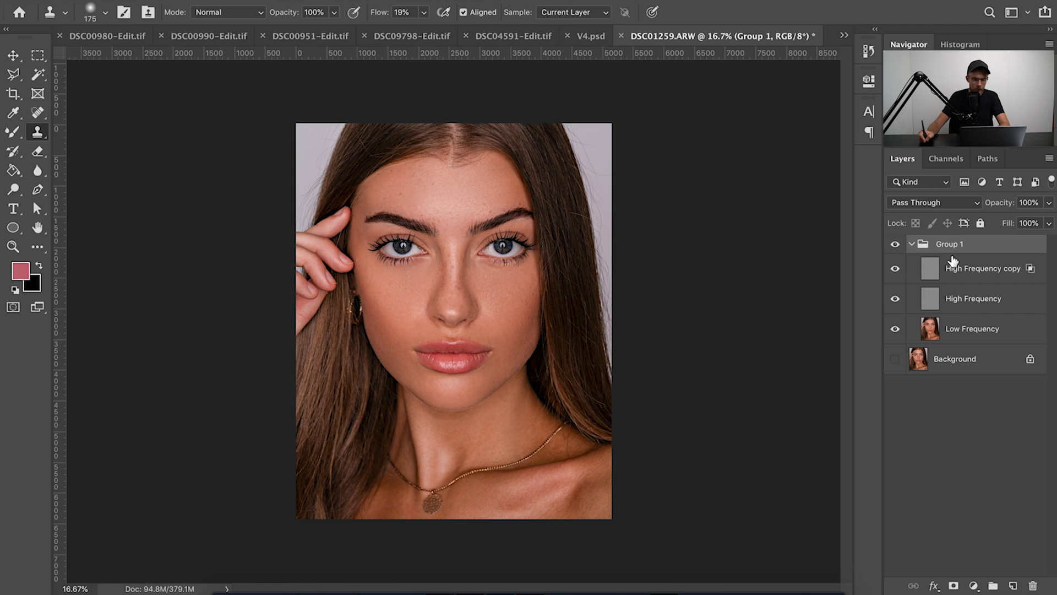
pyautogui.press('super+plus')
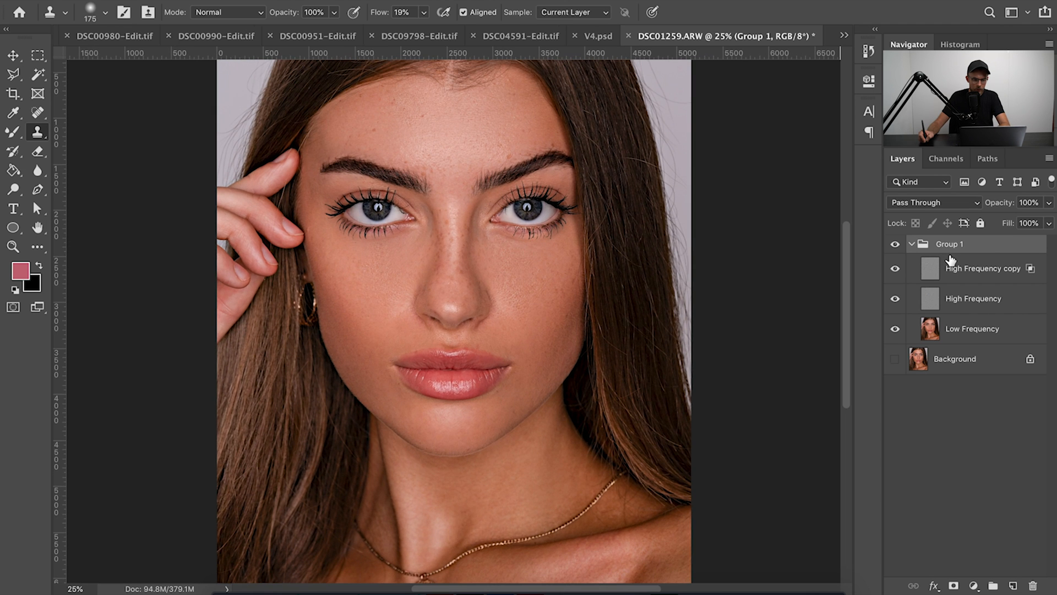
pyautogui.press('super+minus')
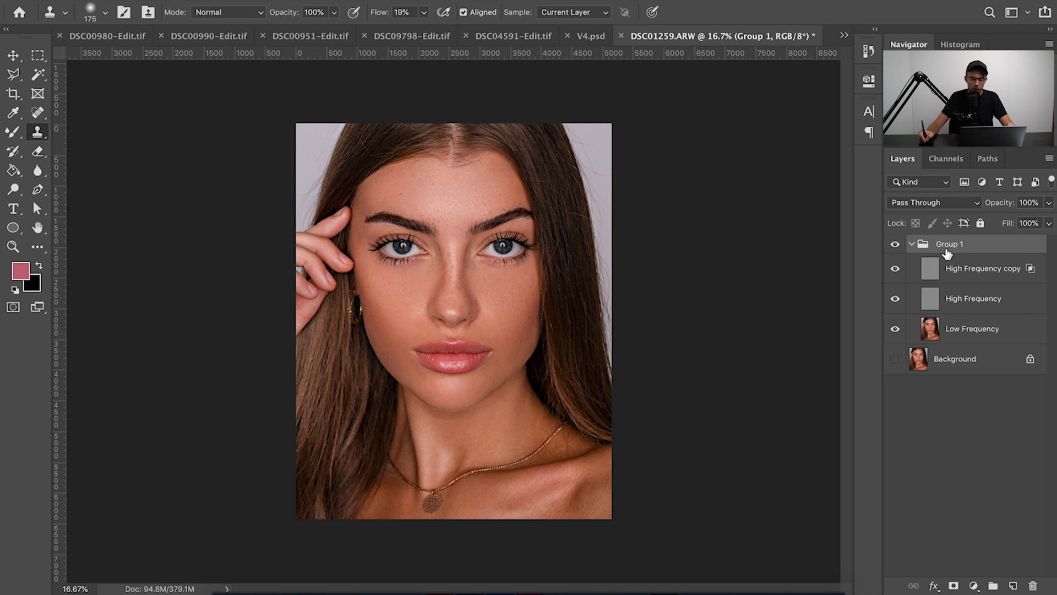
pyautogui.click(895, 359)
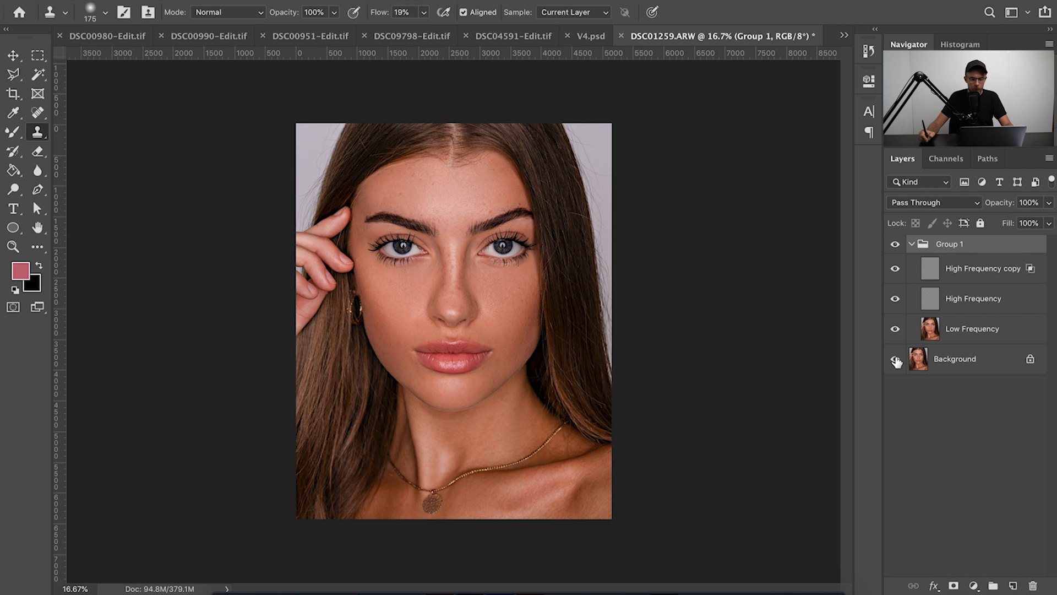
pyautogui.keyDown('alt'); pyautogui.click(895, 358); pyautogui.keyUp('alt')
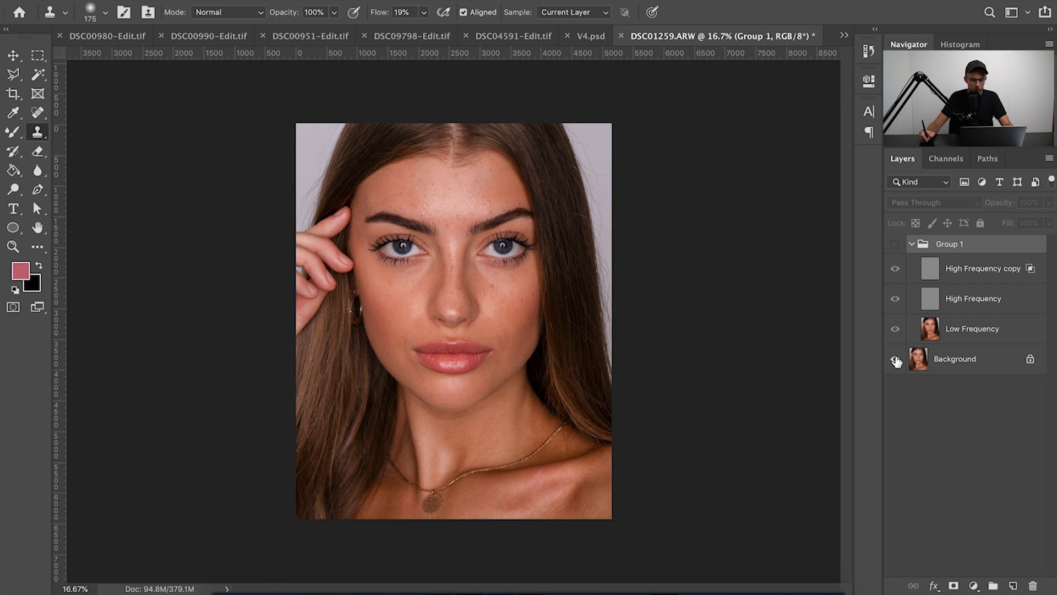
pyautogui.keyDown('alt'); pyautogui.click(896, 359); pyautogui.keyUp('alt')
pyautogui.keyDown('alt'); pyautogui.click(896, 359); pyautogui.keyUp('alt')
pyautogui.keyDown('alt'); pyautogui.click(896, 360); pyautogui.keyUp('alt')
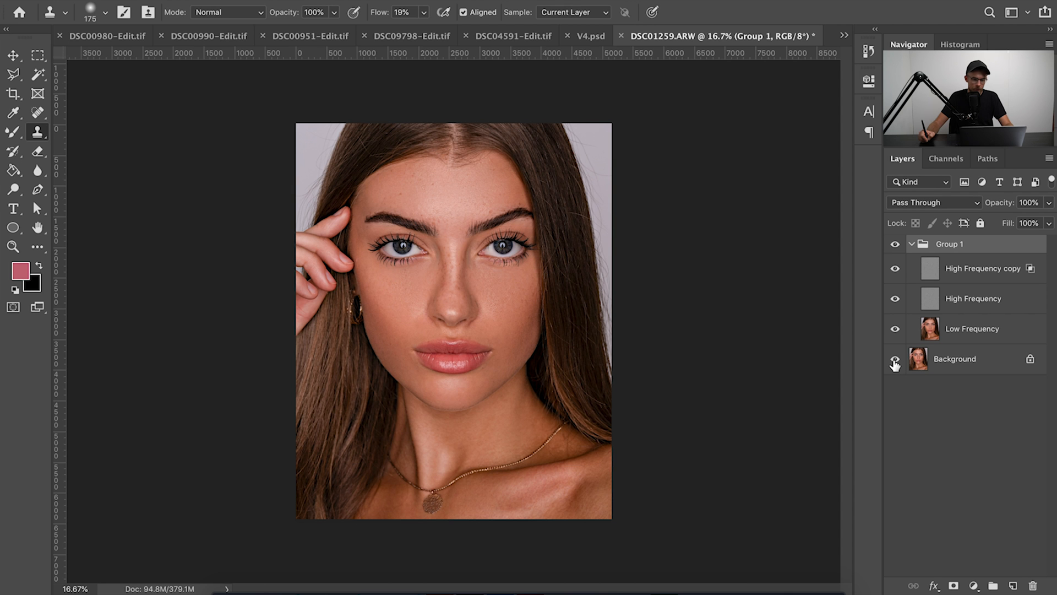